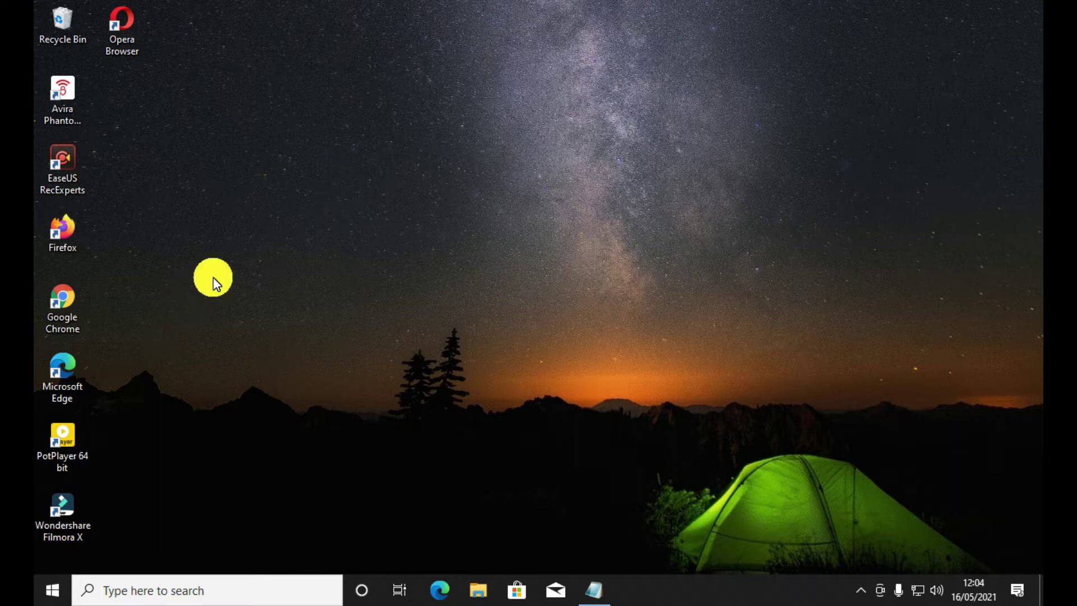
Open the Pictures folder in File Explorer and look over its image files
click(261, 324)
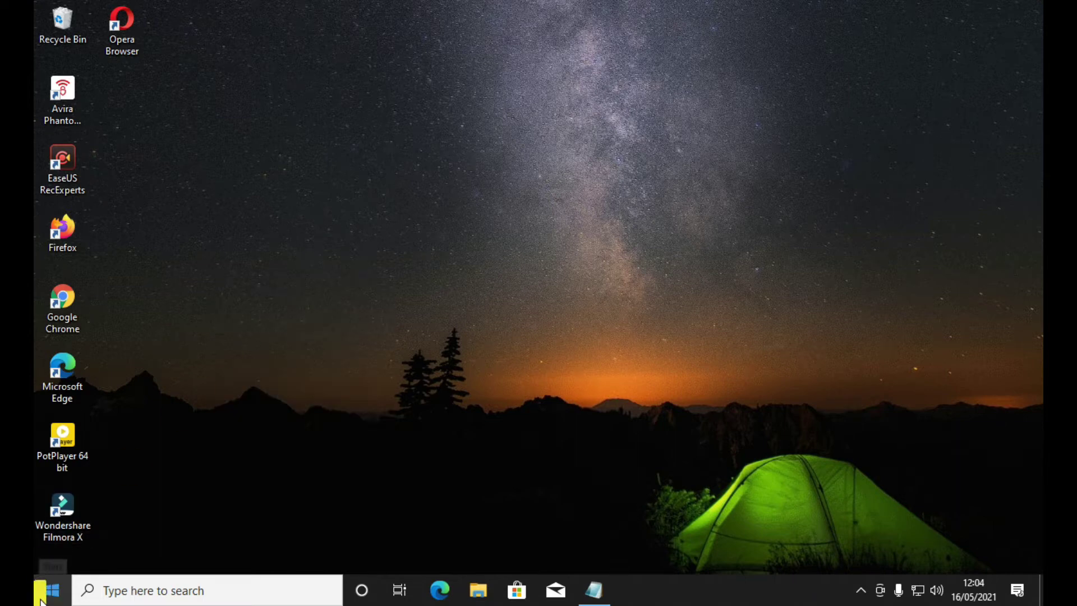
click(48, 589)
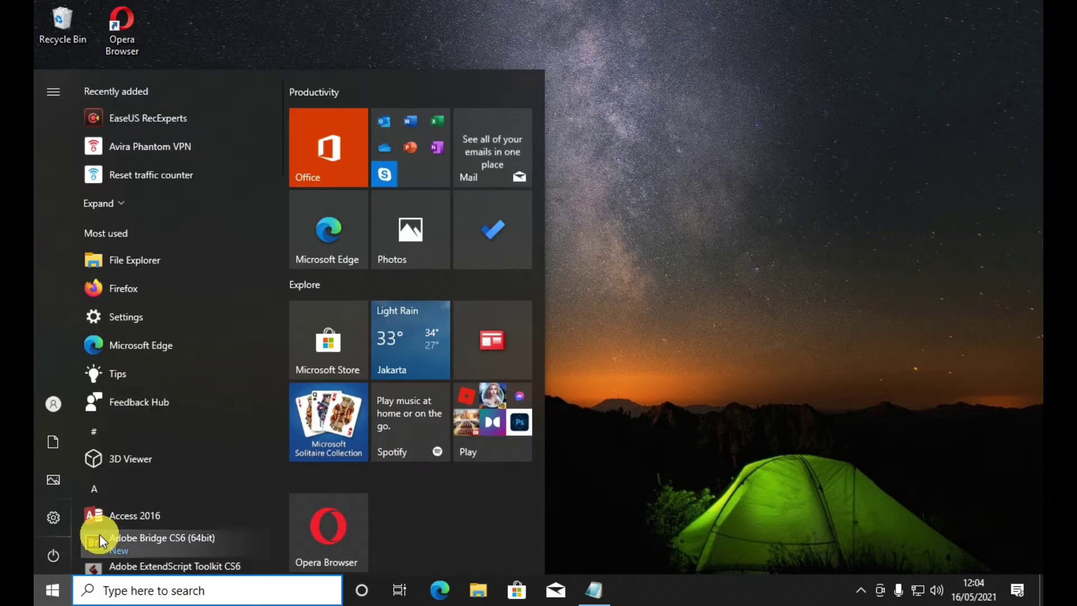
click(478, 588)
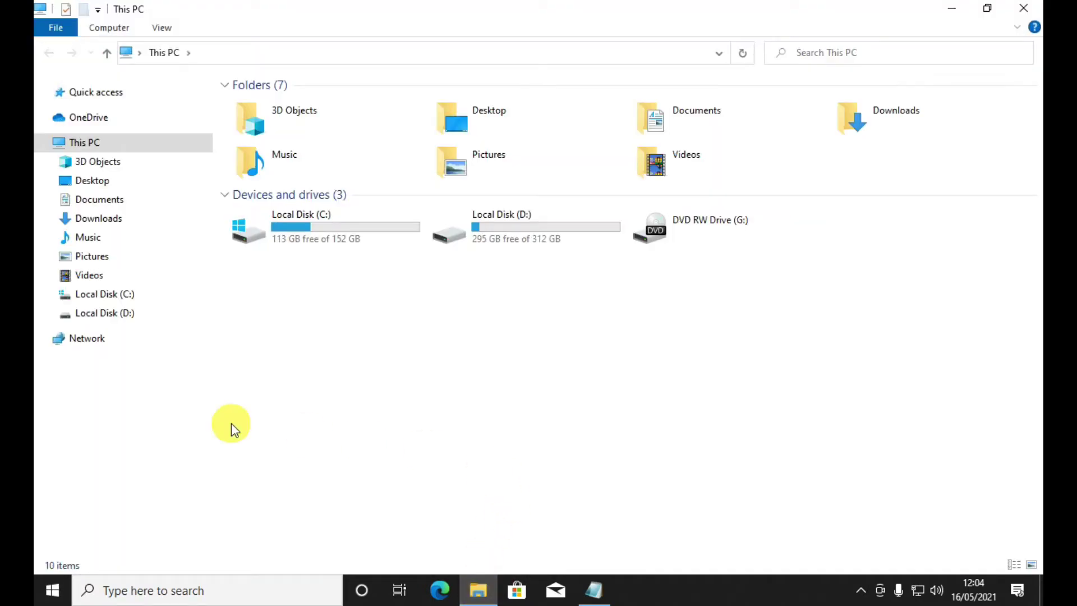
click(104, 258)
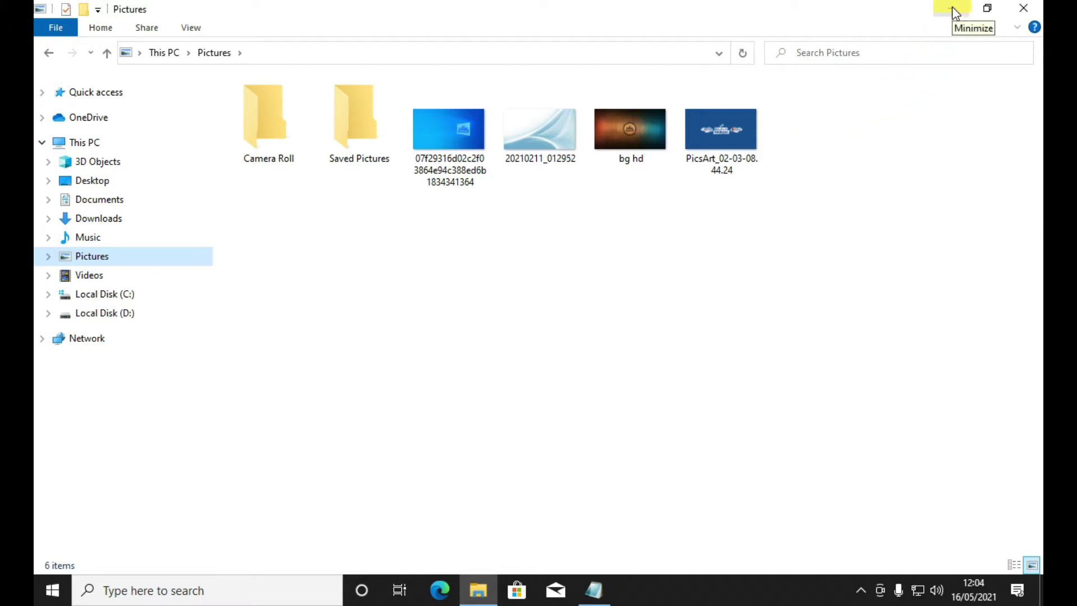
drag(797, 99, 464, 99)
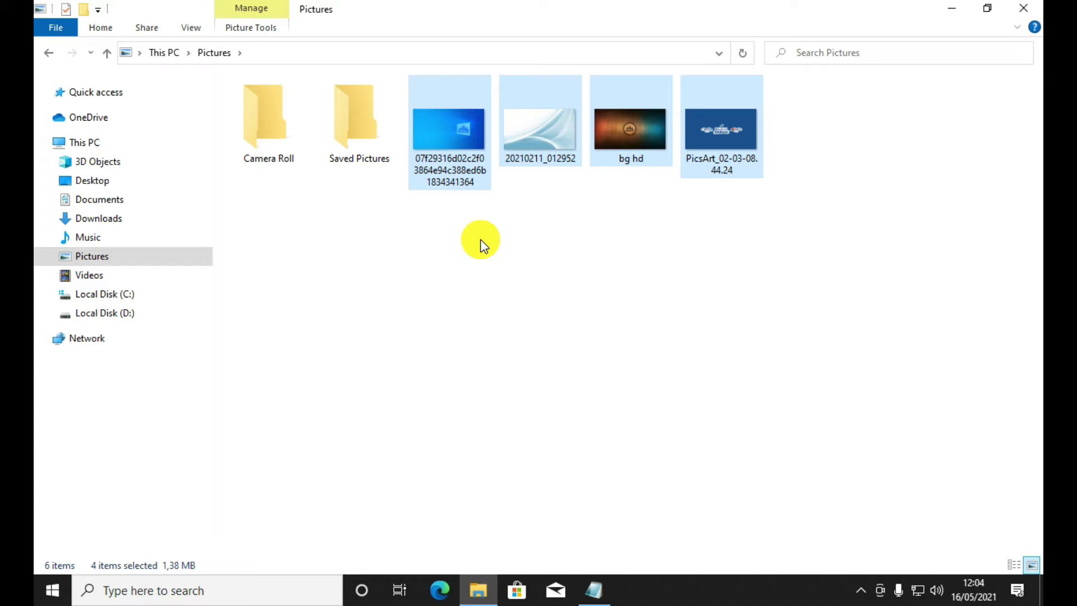
click(435, 253)
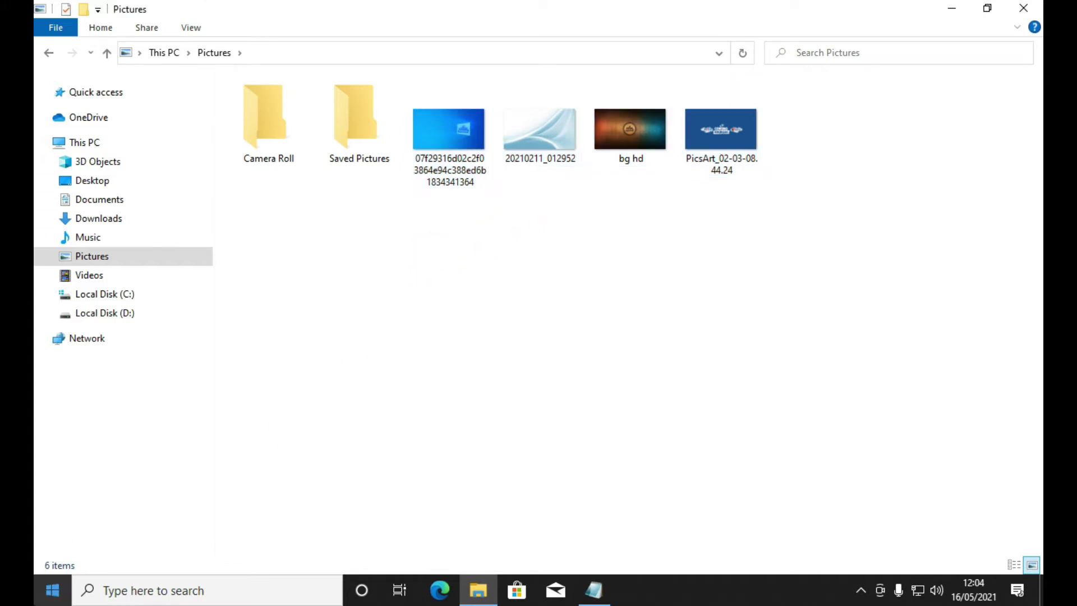
key(super)
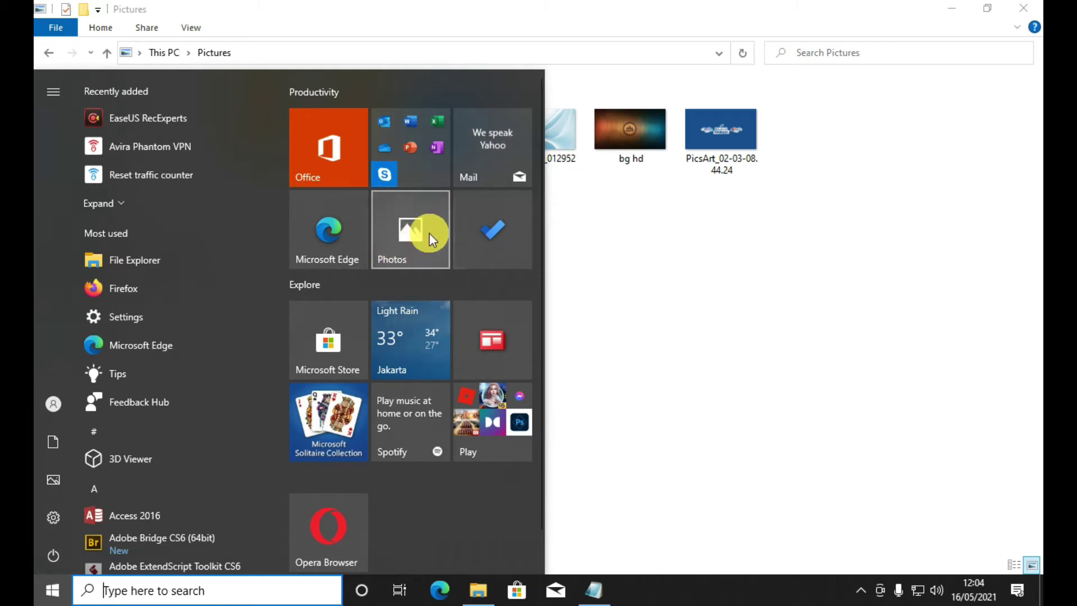
click(690, 279)
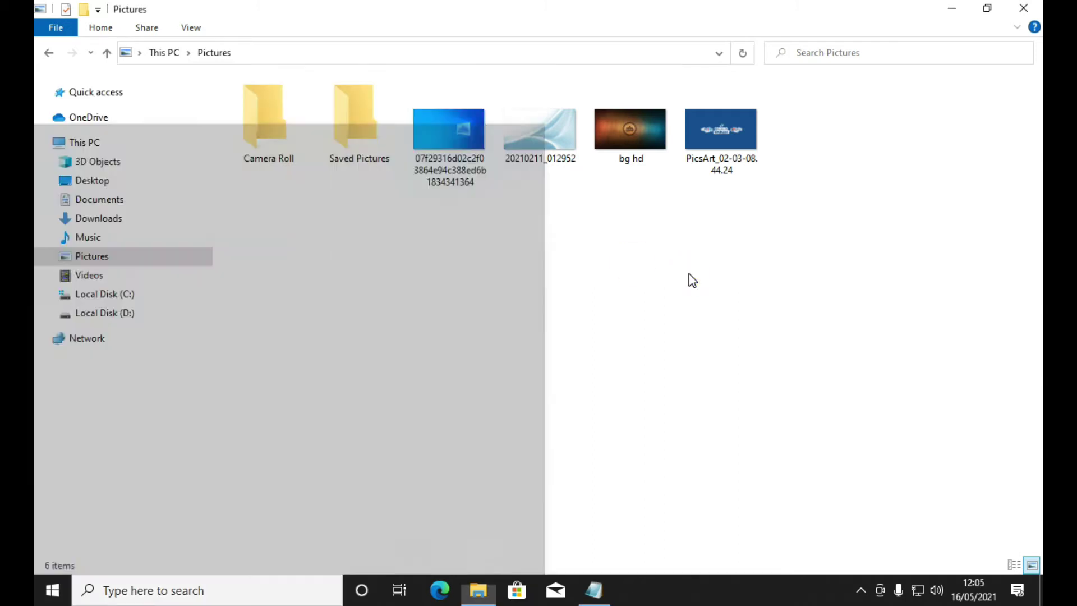
click(951, 8)
click(52, 590)
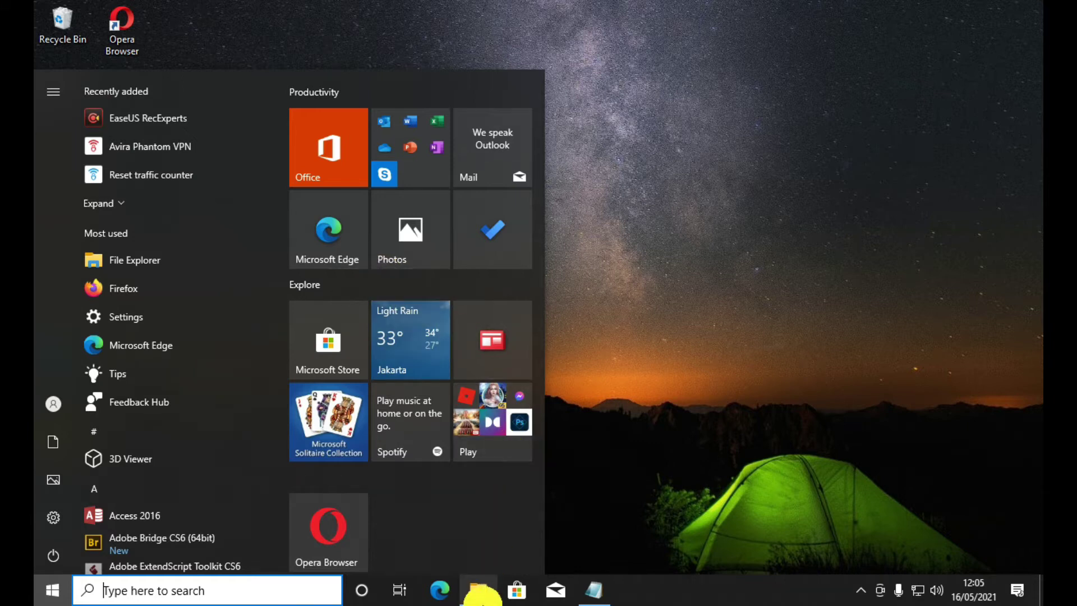
click(480, 594)
right_click(343, 272)
click(381, 335)
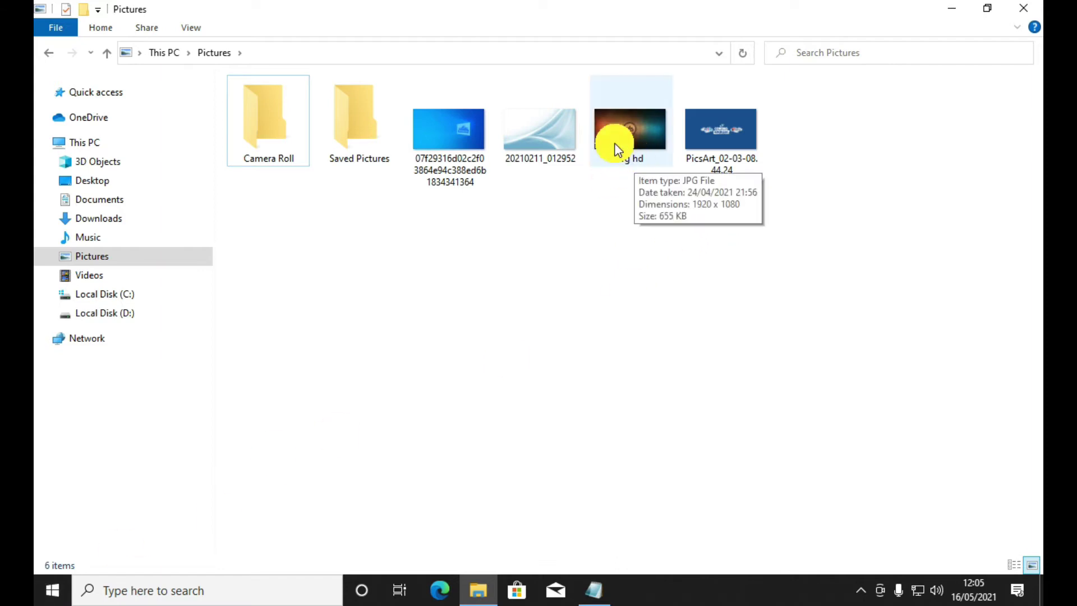
click(44, 576)
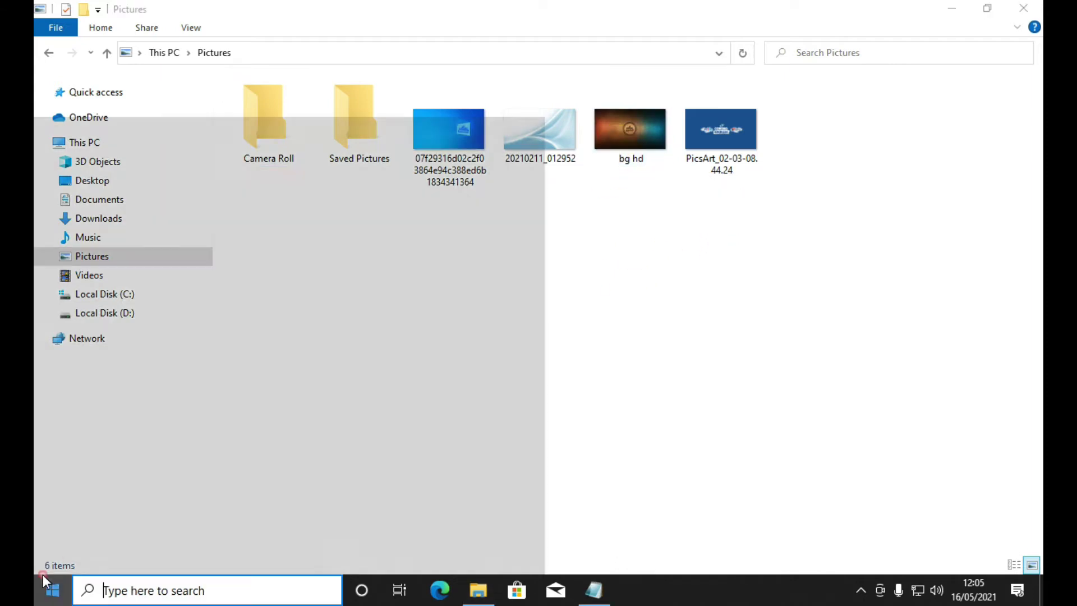
click(641, 178)
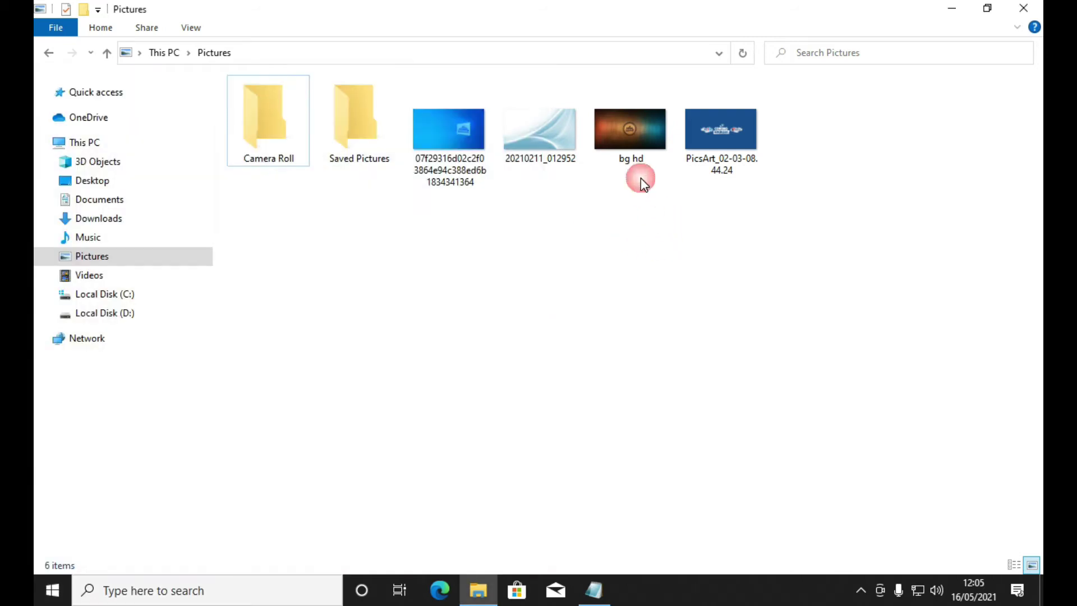
Preview bg hd, 20210211_012952, the image before it, and PicsArt_02-03-08.44.24 in the Photos app, closing the viewer after each check
double_click(630, 139)
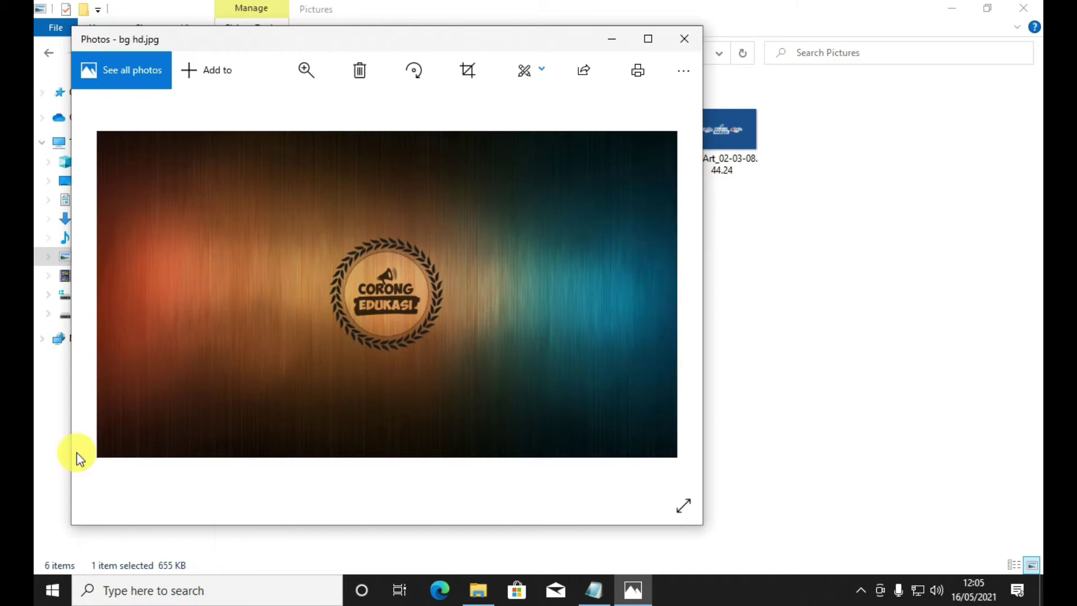
click(677, 46)
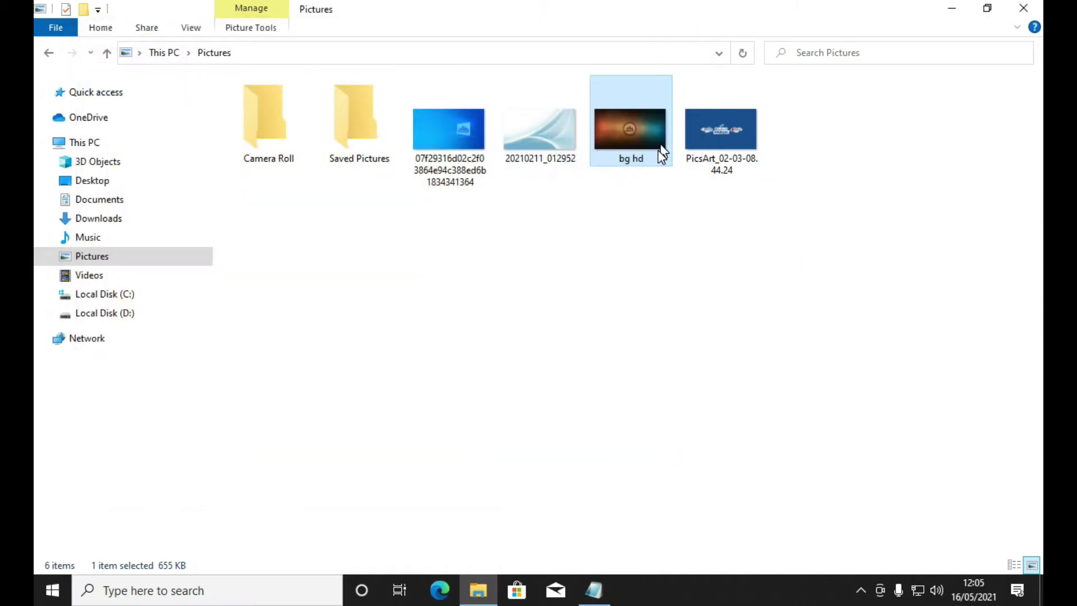
double_click(552, 157)
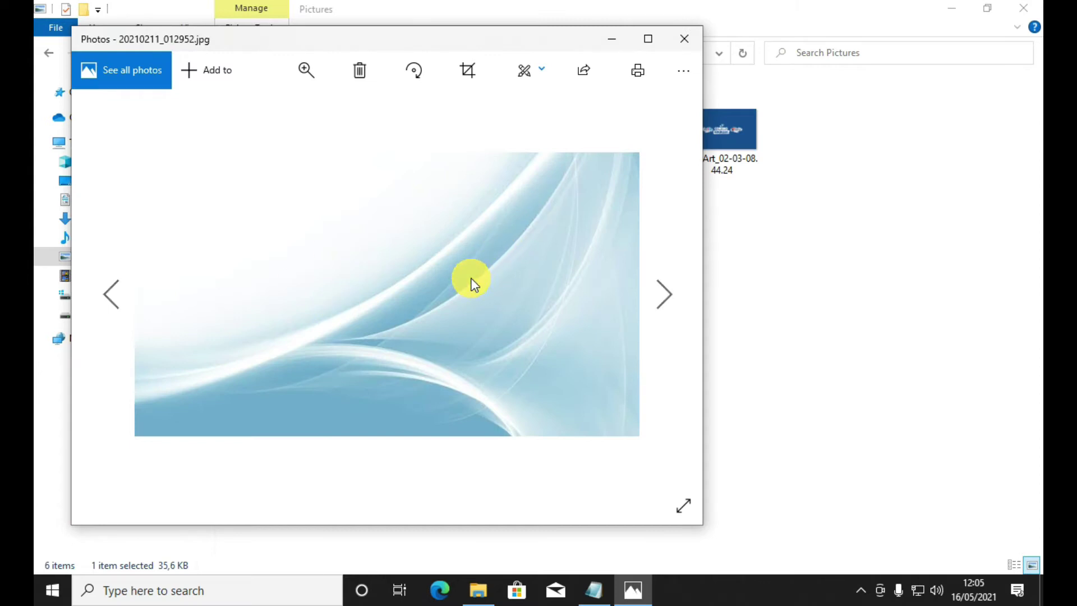
click(113, 294)
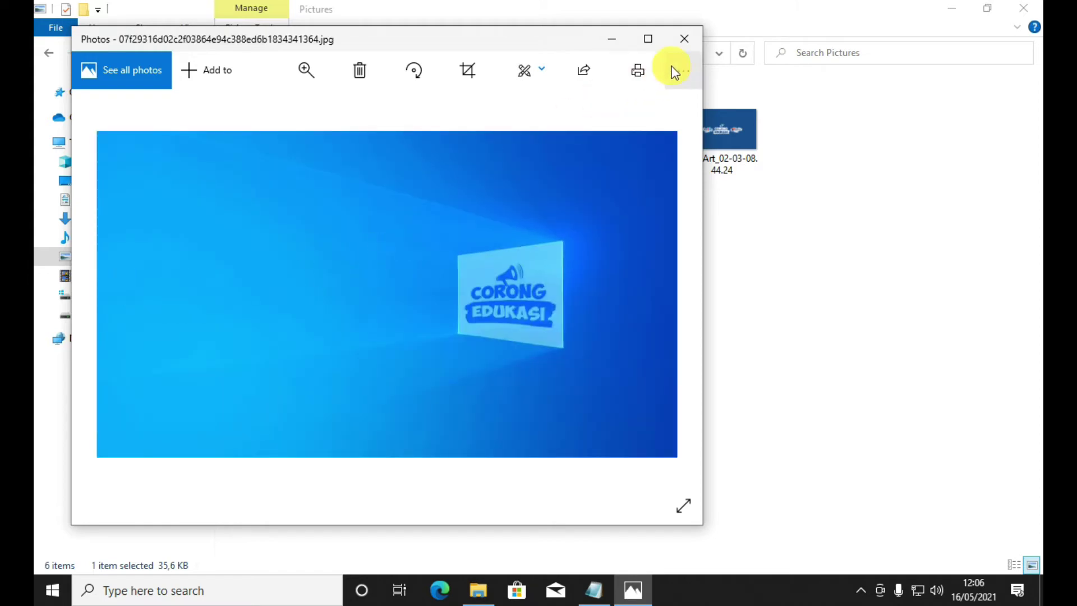
click(683, 39)
double_click(695, 145)
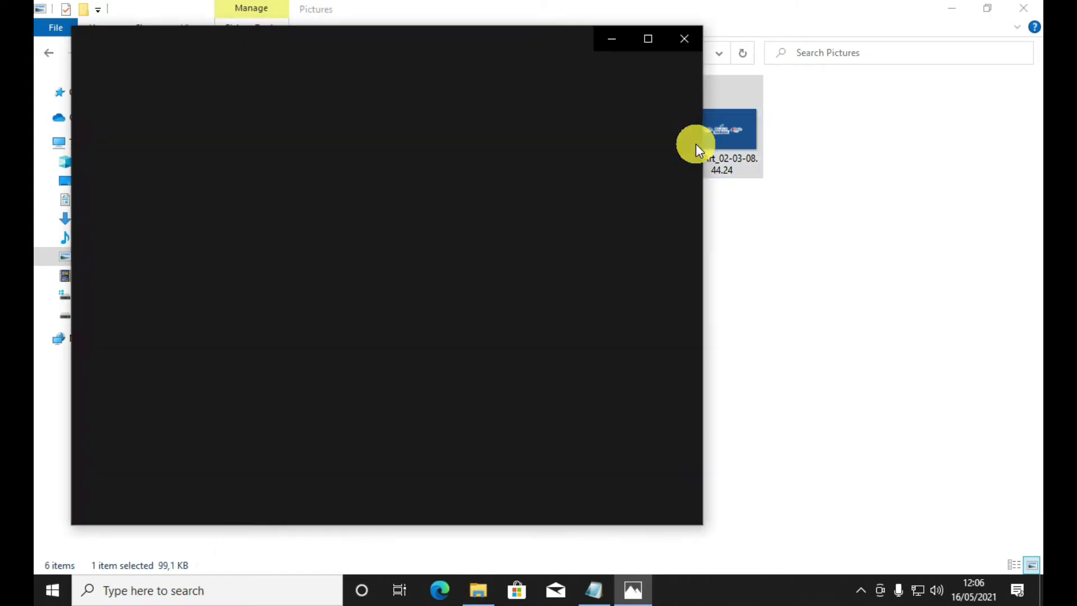
click(683, 39)
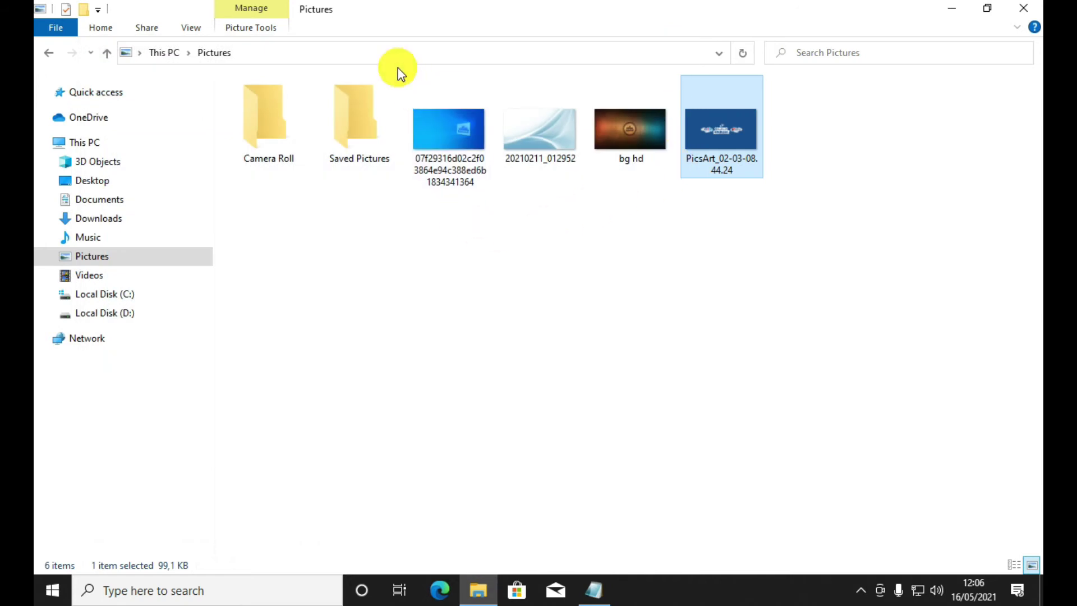
Check the pinned apps for Photos and close the Pictures folder window
click(35, 599)
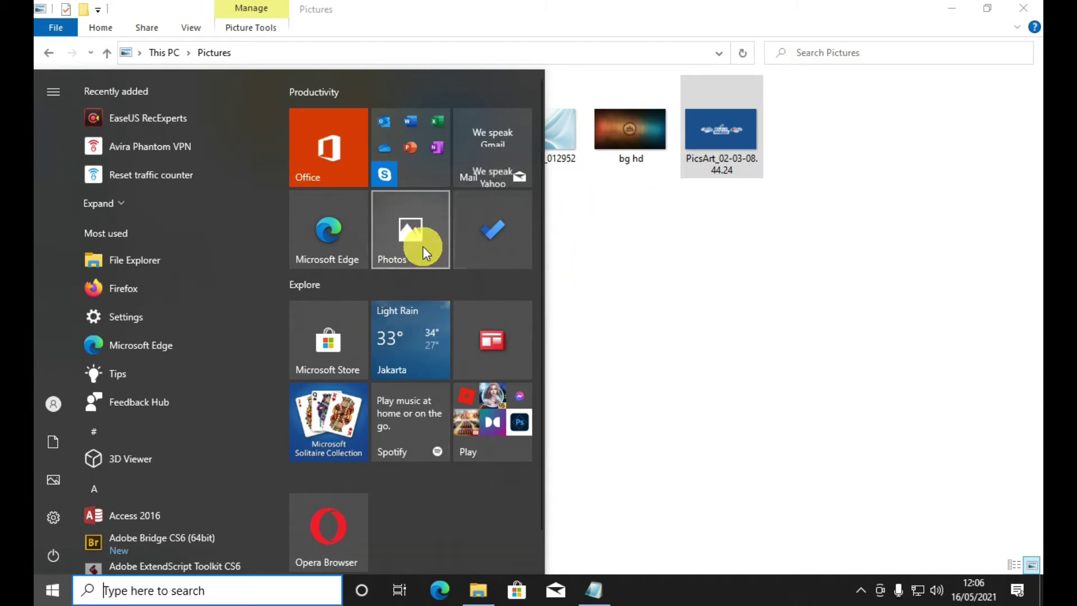
click(637, 280)
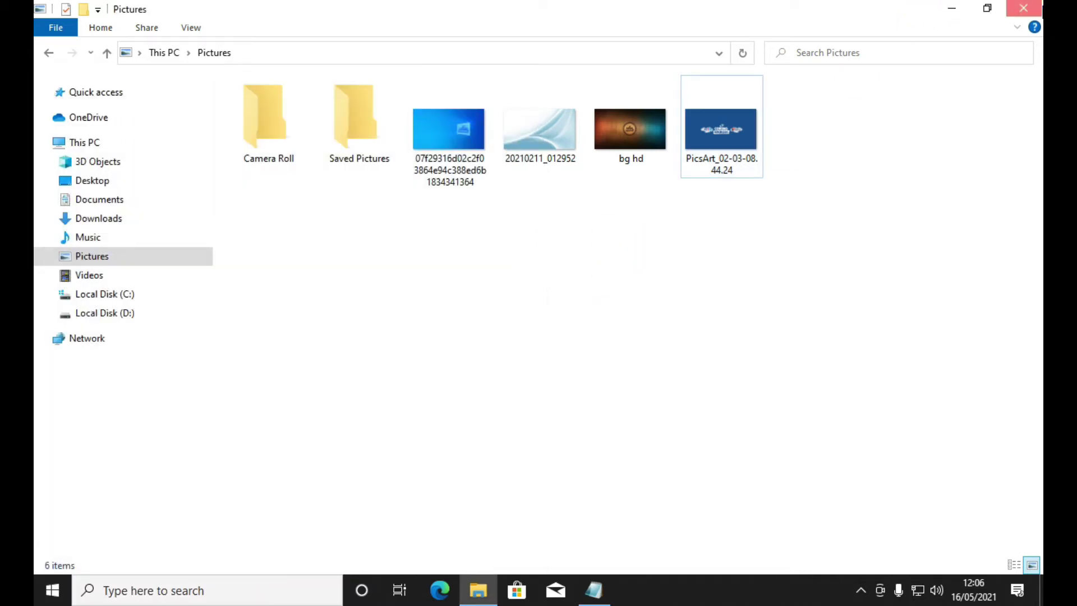
click(1023, 8)
Run the standard Windows PowerShell as administrator
click(52, 590)
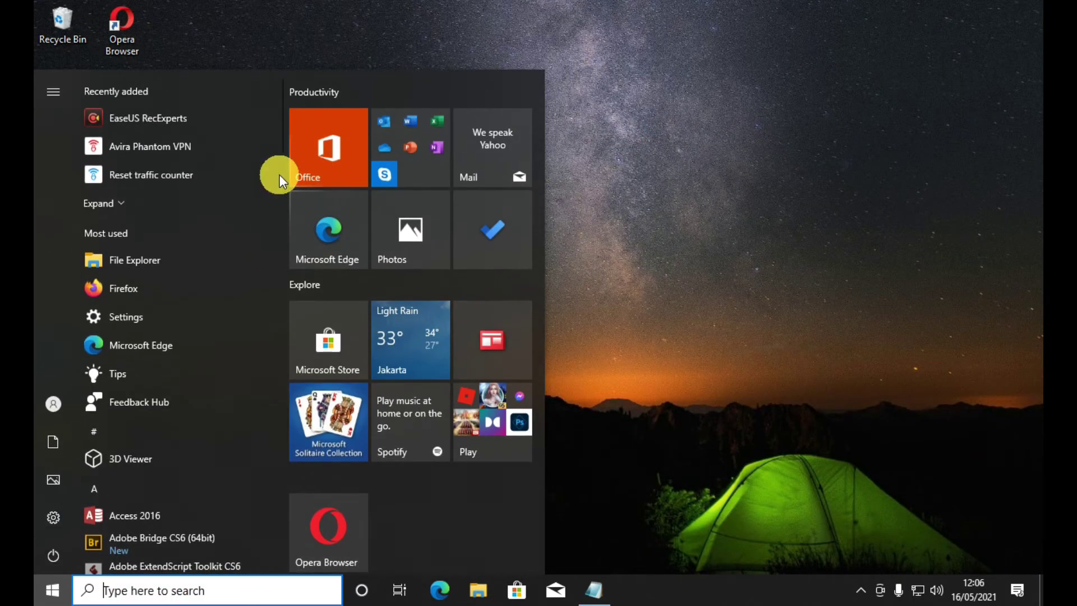
drag(281, 159, 268, 527)
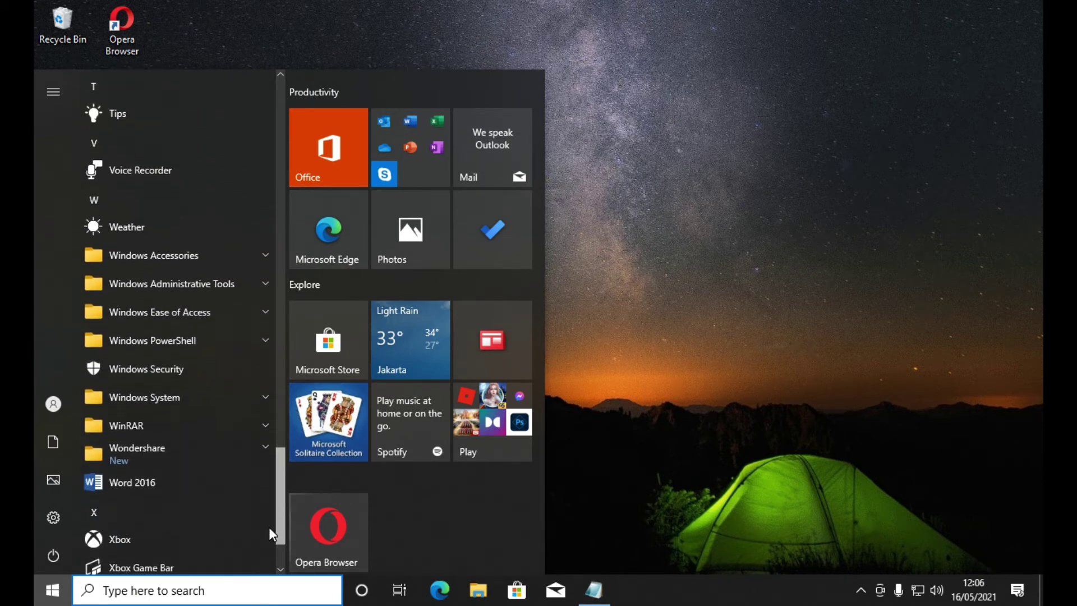
click(203, 401)
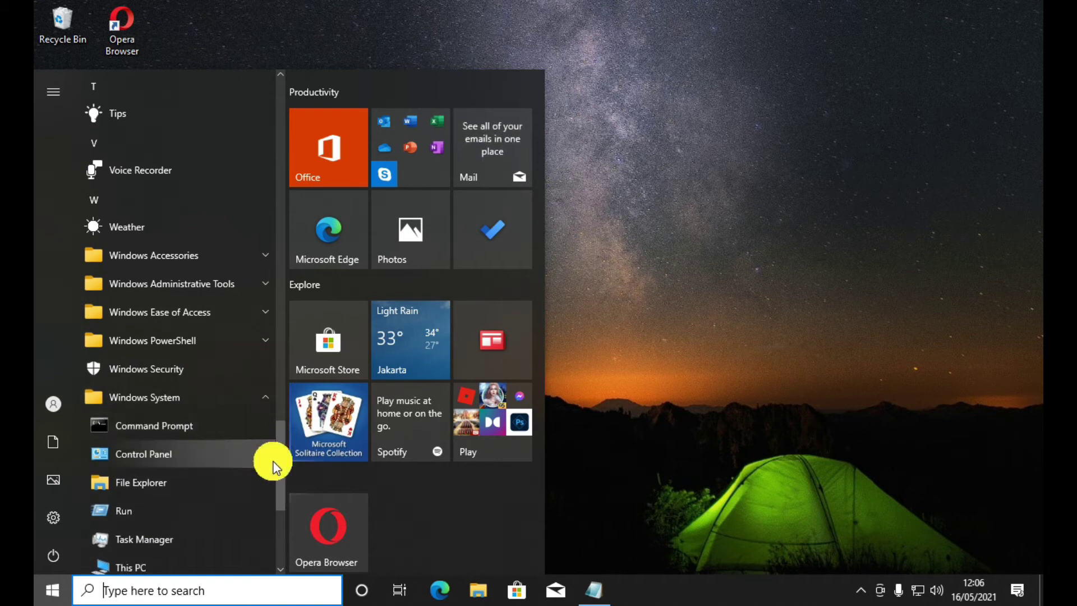
drag(281, 452, 276, 500)
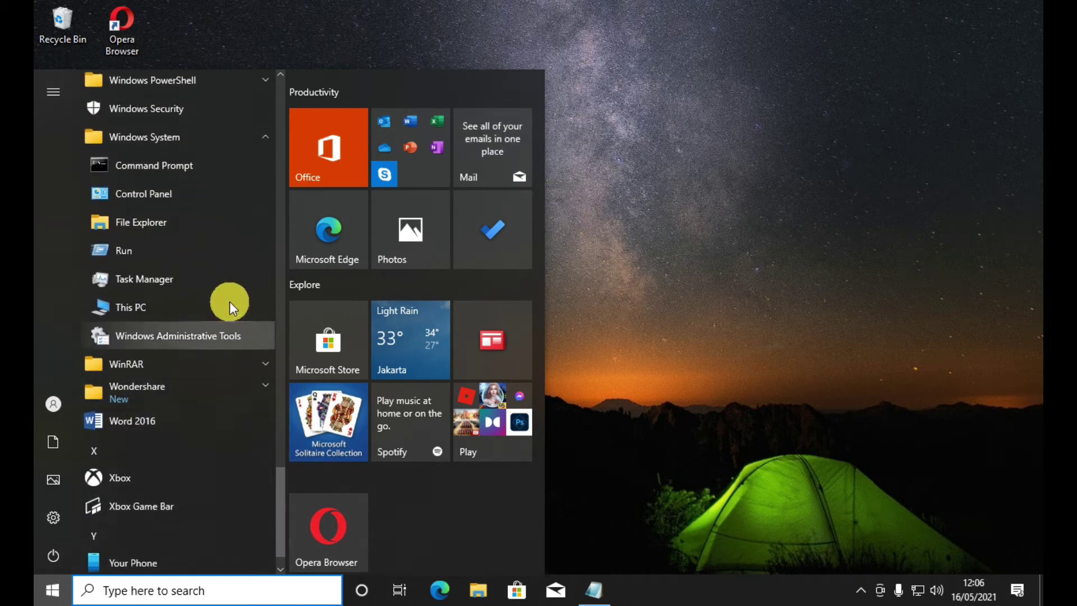
click(207, 87)
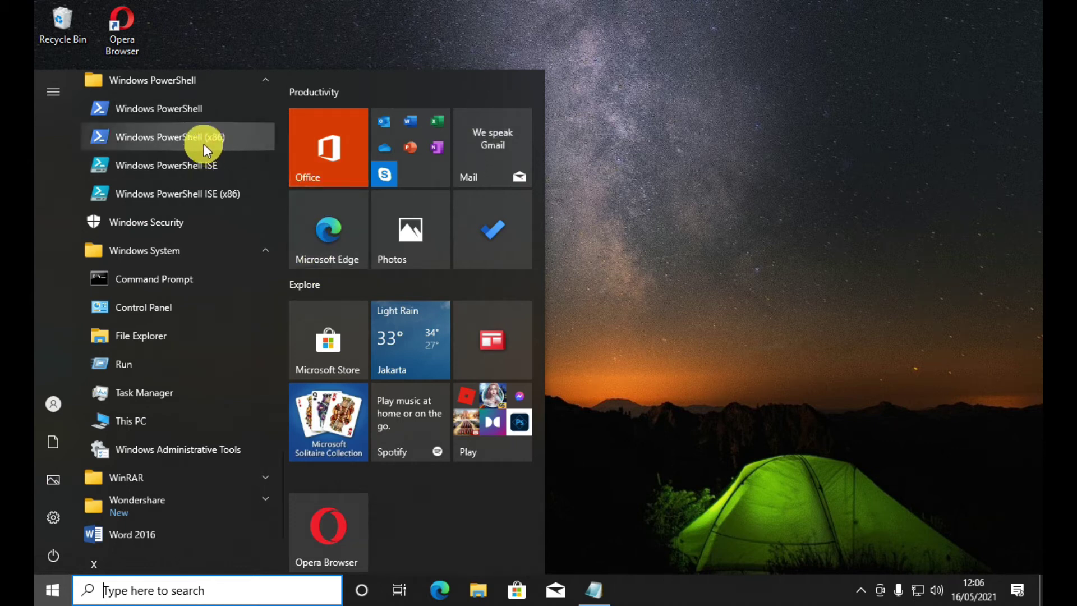
right_click(173, 109)
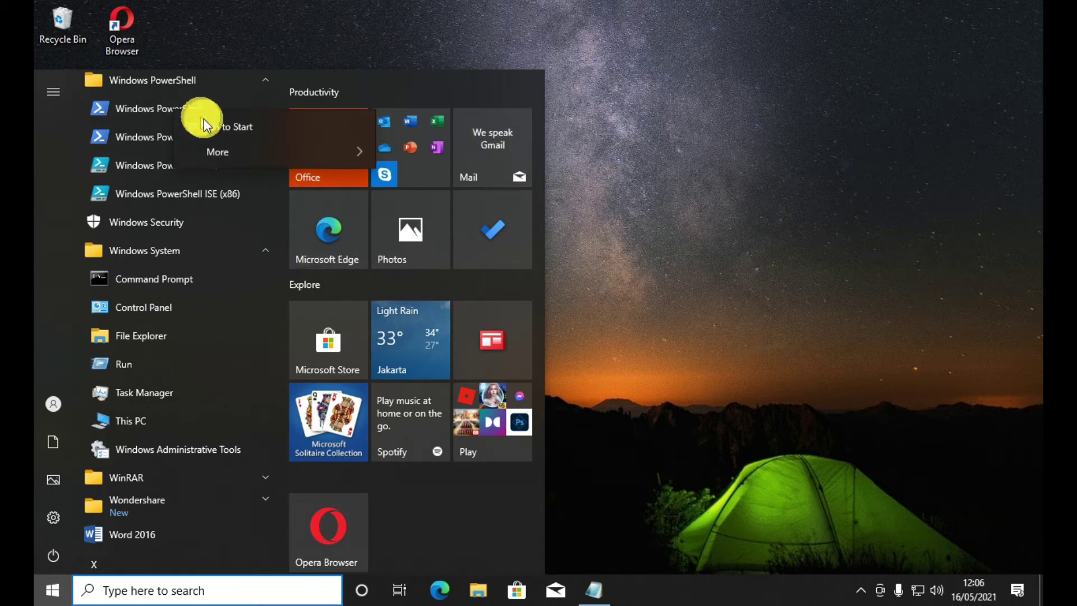
mouse_move(252, 149)
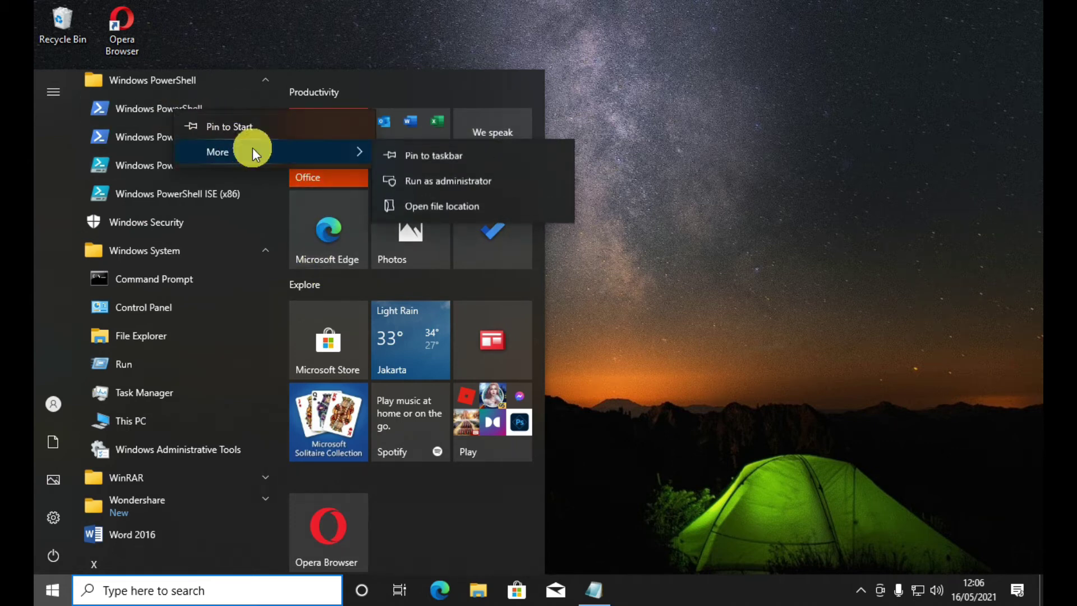
click(432, 182)
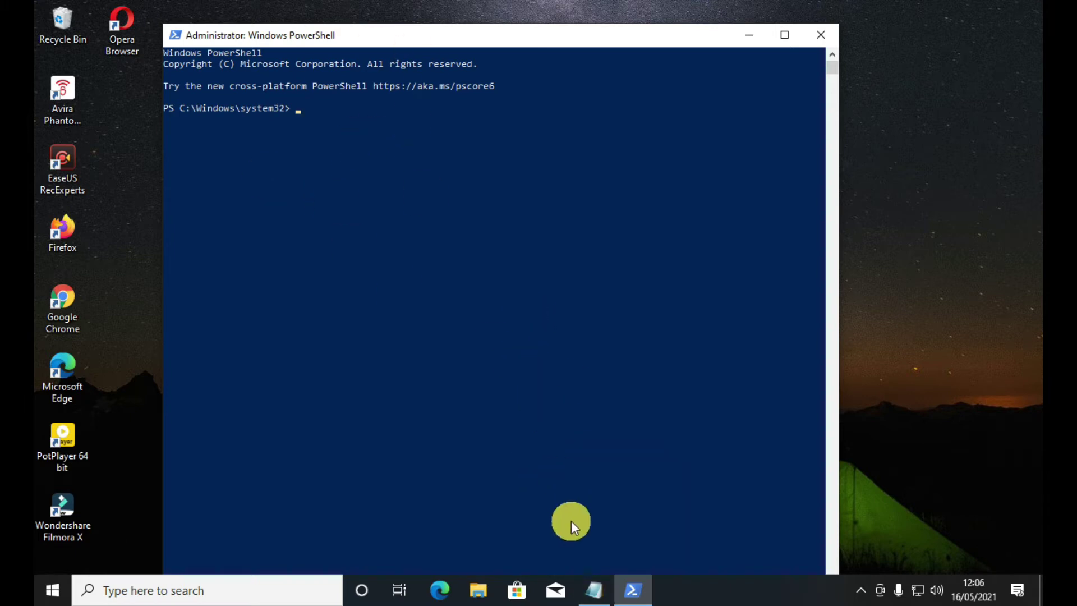
Copy the command Get-AppxPackage *photo* | Remove-AppxPackage from the untitled Notepad document and minimize Notepad
click(594, 589)
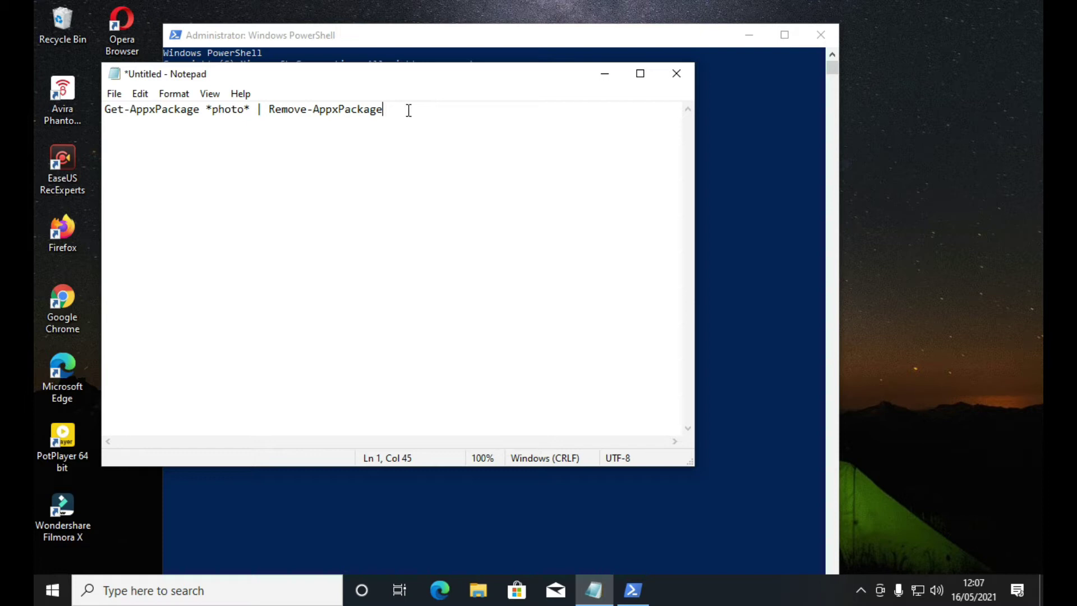
drag(408, 110, 91, 114)
right_click(180, 109)
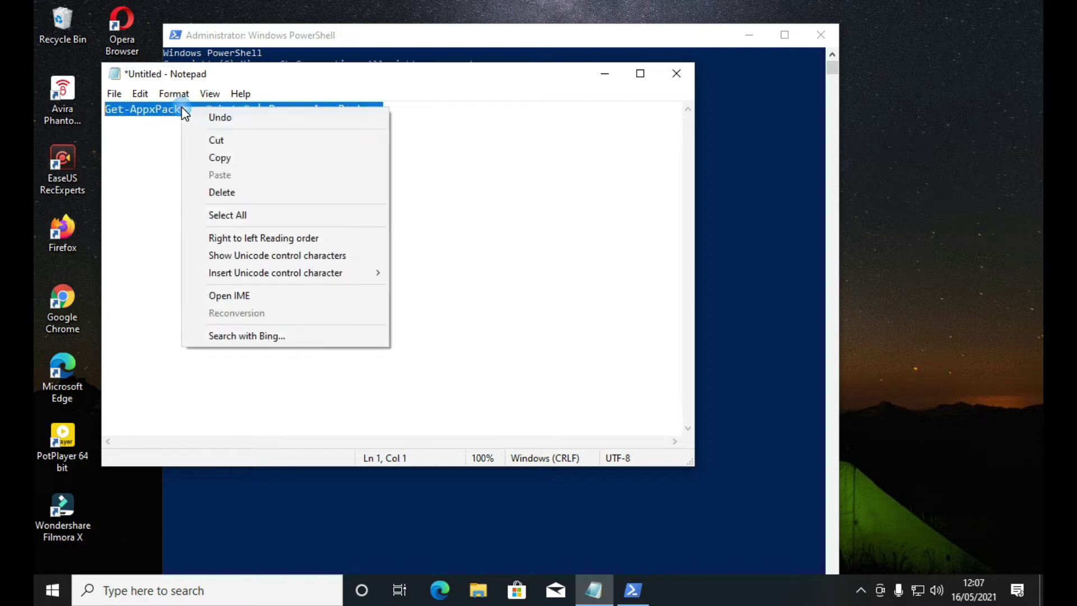
click(220, 160)
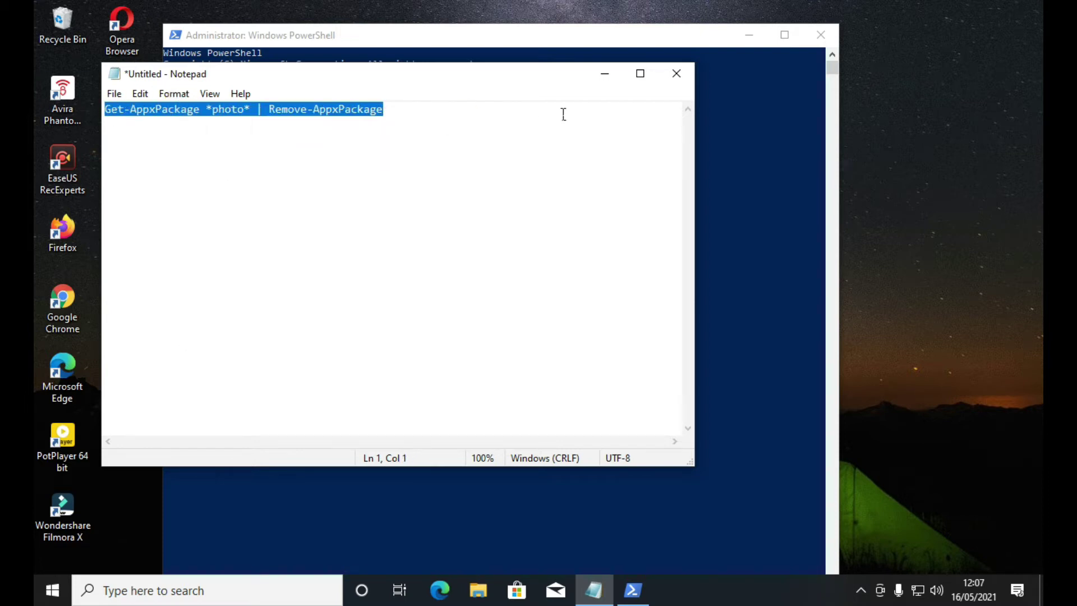
click(595, 76)
Run the copied Get-AppxPackage *photo* | Remove-AppxPackage command in the administrator PowerShell window and check the pinned apps for Photos
key(super)
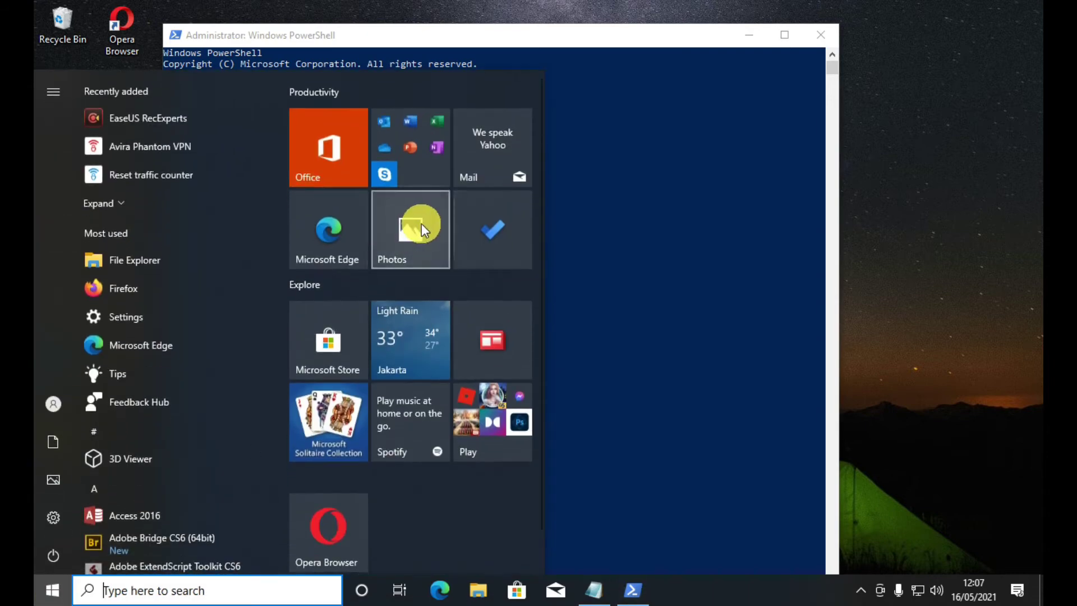
click(603, 169)
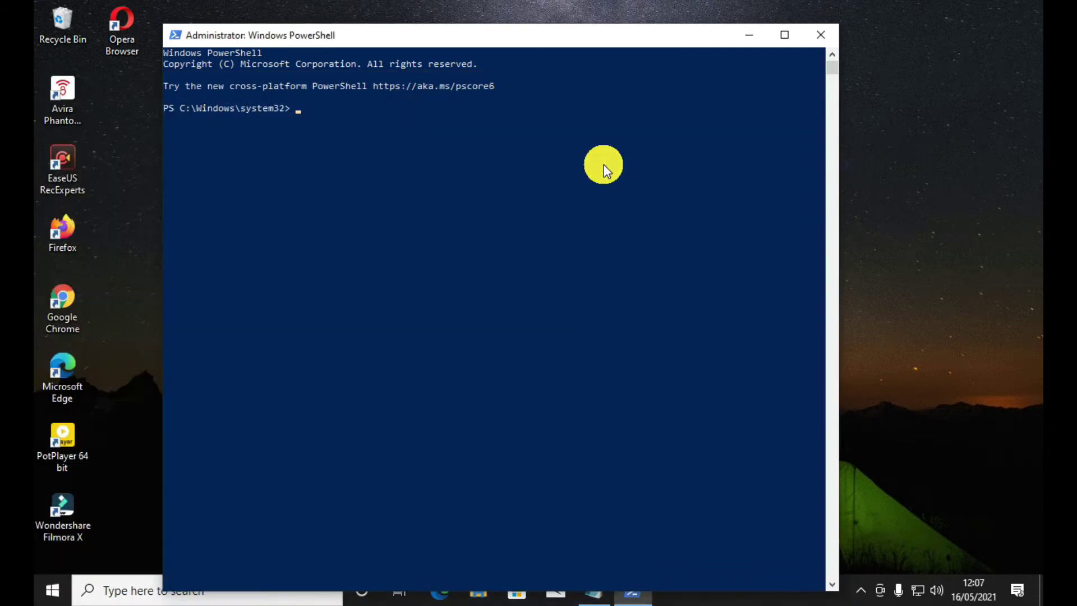
right_click(604, 163)
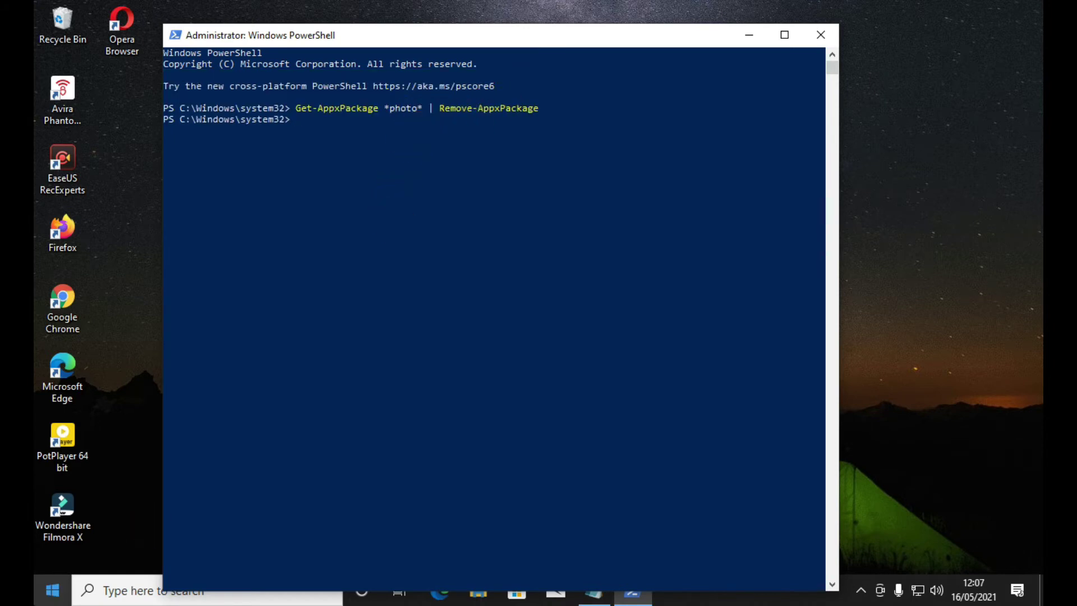
click(52, 589)
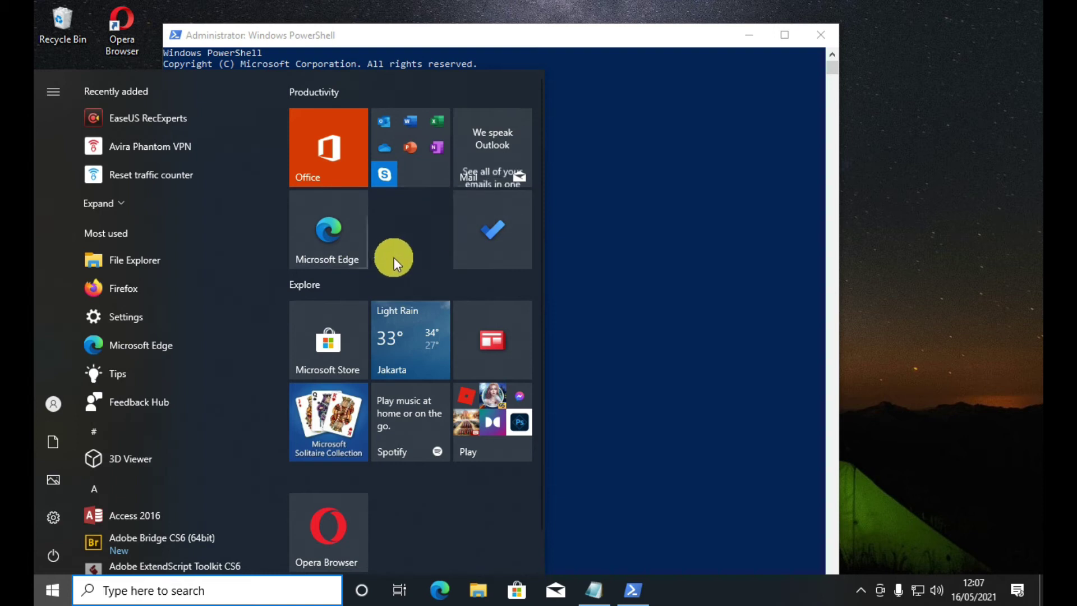
Exit the administrator PowerShell session and refresh the desktop
click(603, 269)
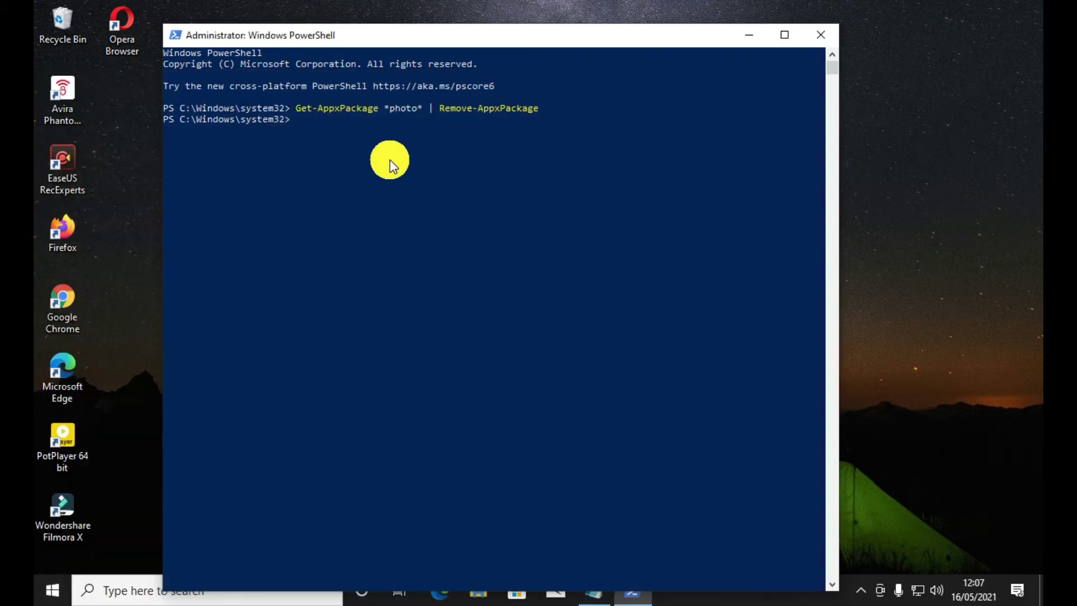
text(exit)
key(Return)
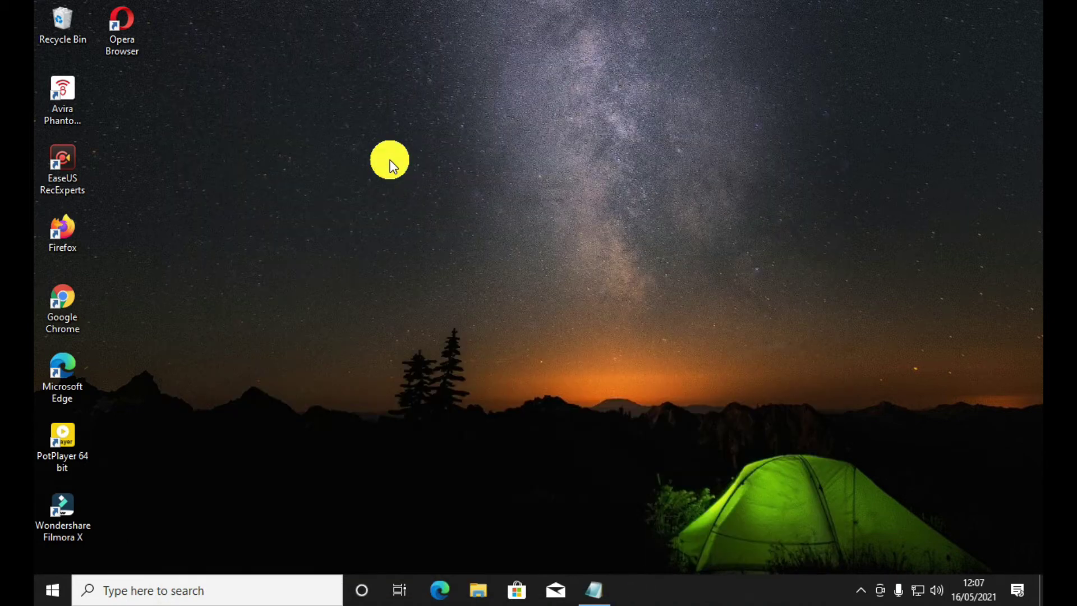
right_click(303, 198)
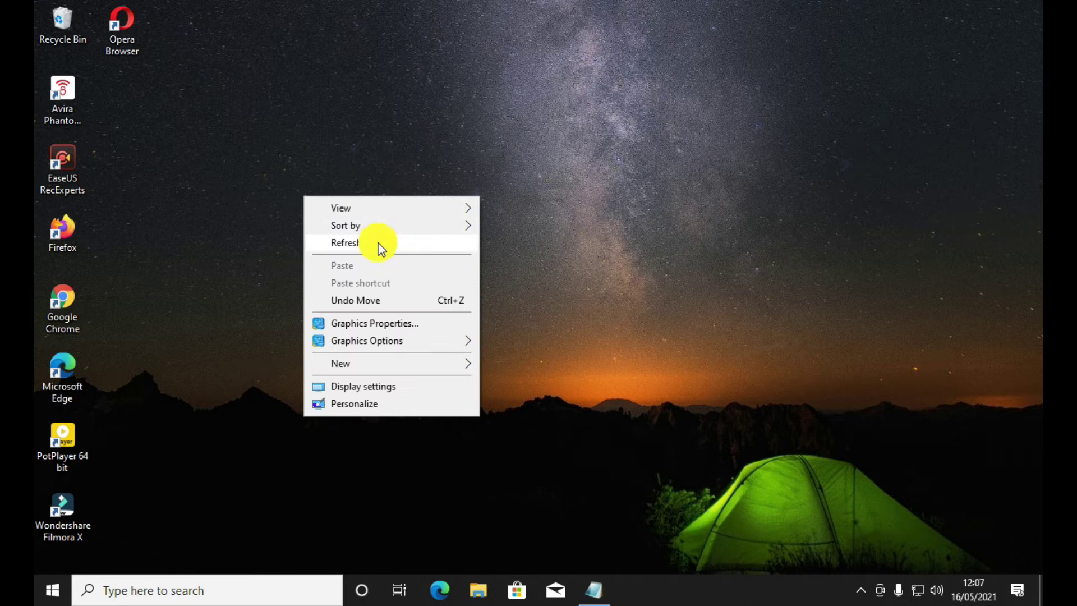
click(376, 245)
Check the P section of the installed apps list for Photos and refresh the desktop
key(super)
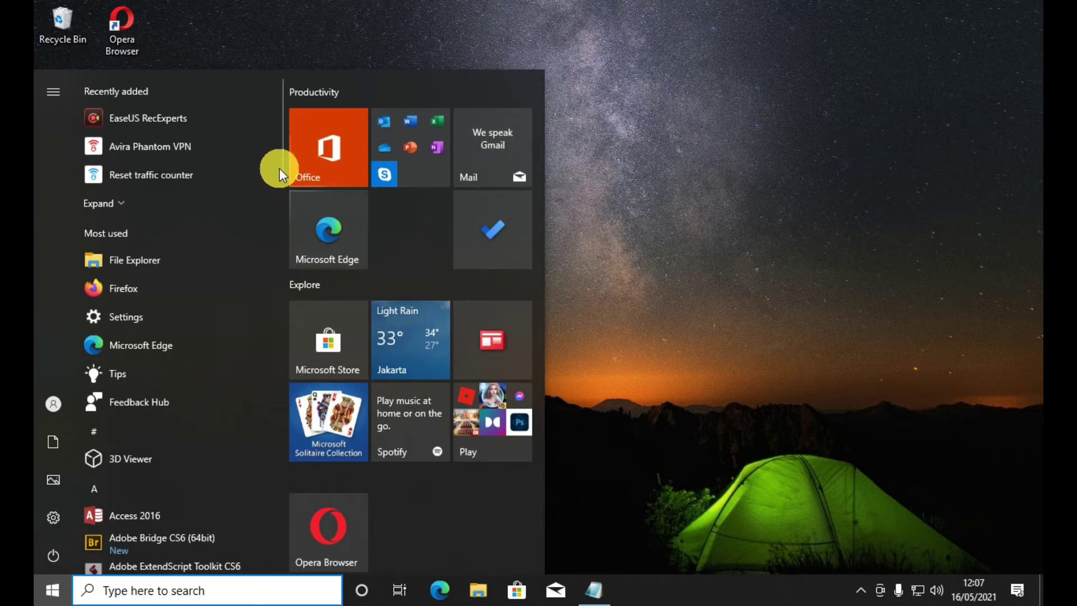
drag(279, 156, 279, 444)
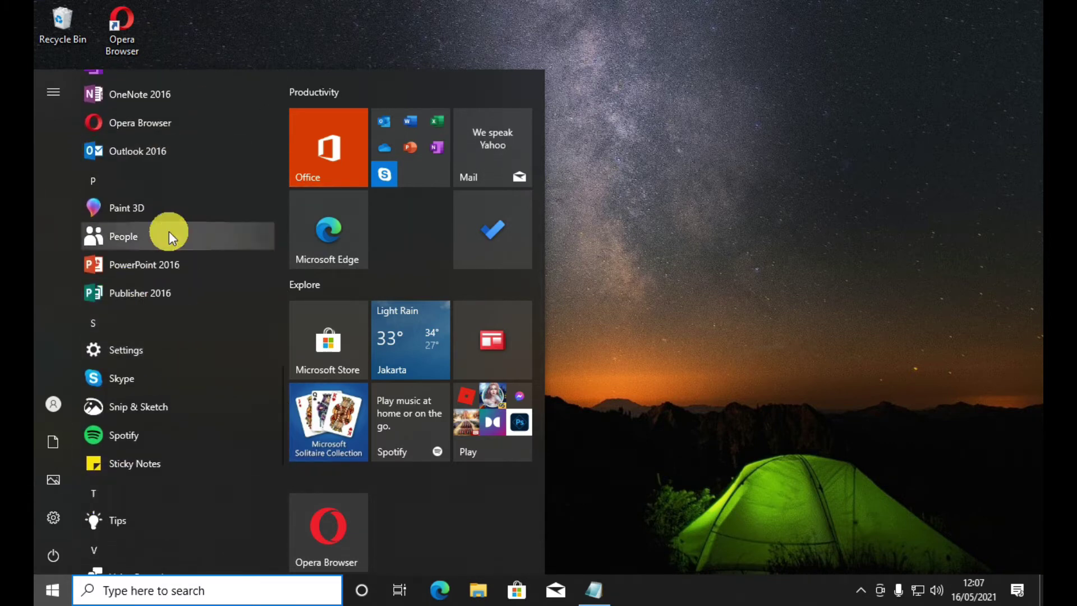
click(670, 245)
right_click(546, 215)
click(597, 263)
Open the Activate-Windows-Photo-Viewer-on-Windows-10 folder on Local Disk (D:) in File Explorer
click(483, 589)
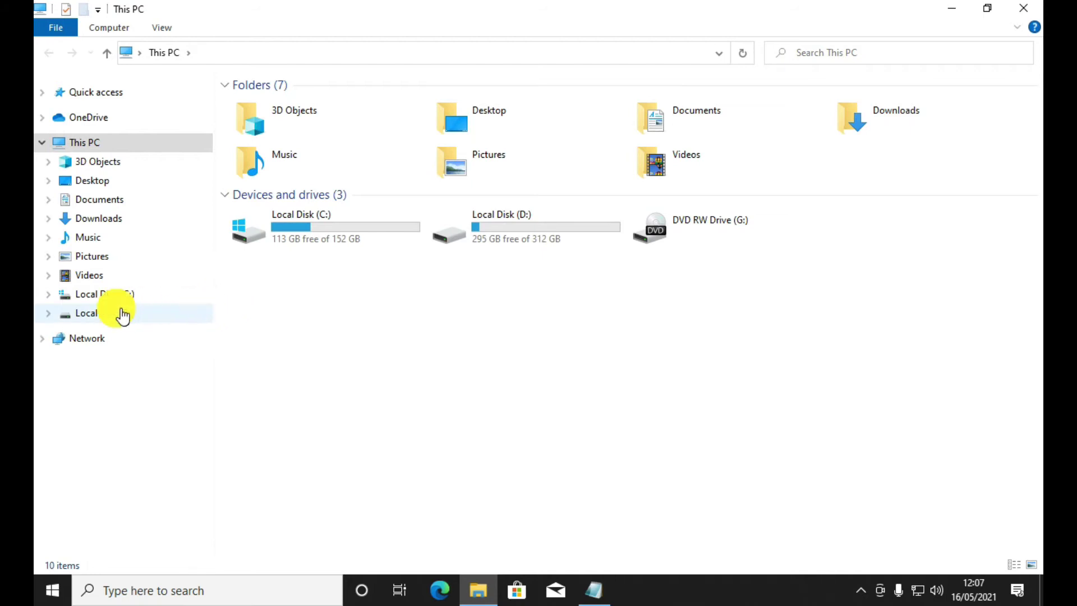
click(147, 312)
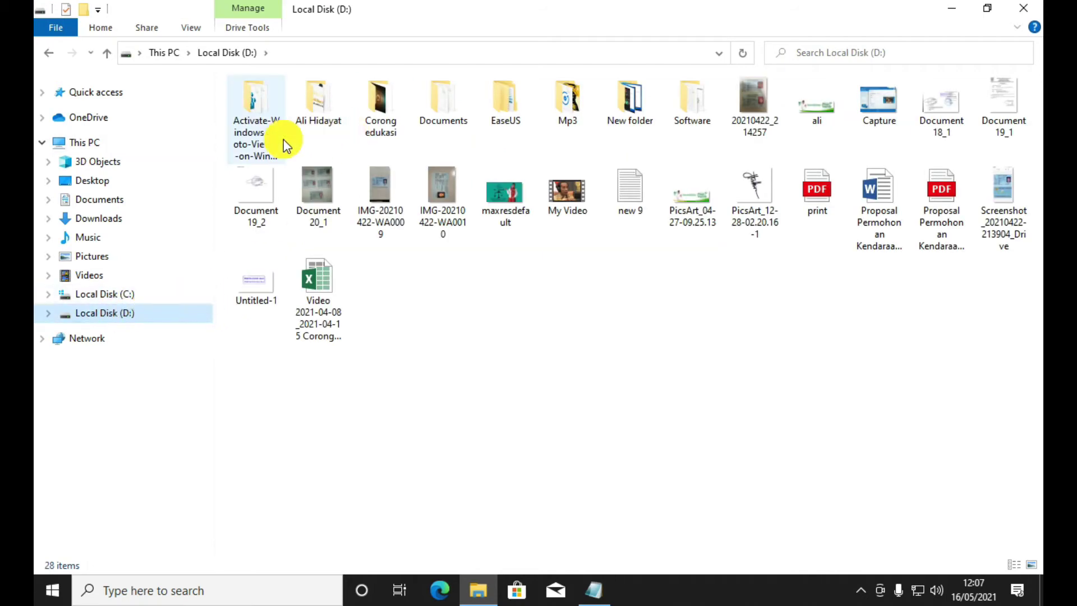
double_click(284, 140)
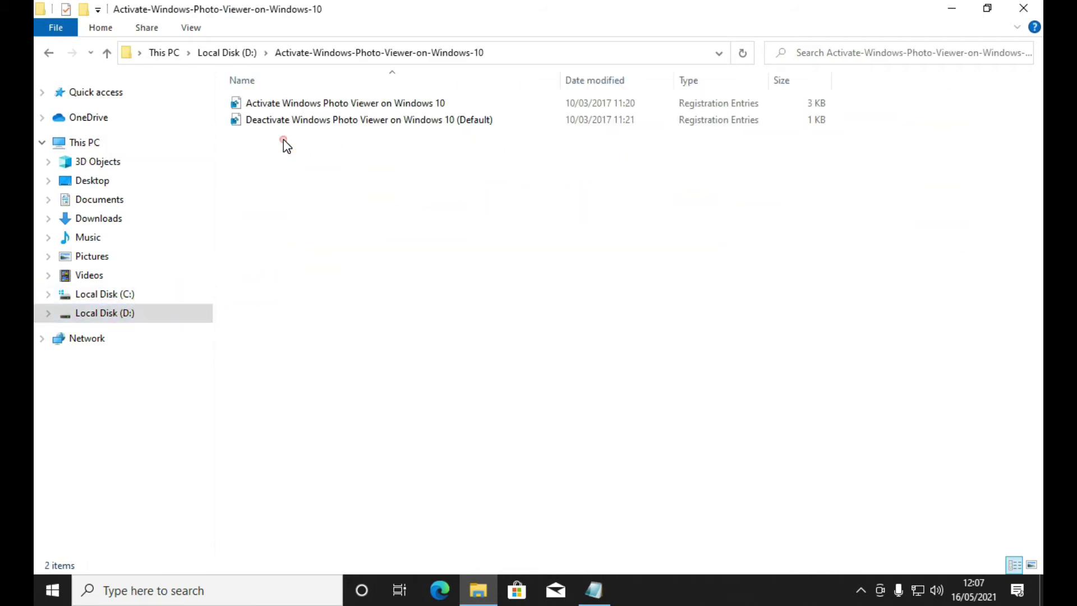
View the code of the Activate Windows Photo Viewer on Windows 10 registry file in Notepad and close it
right_click(306, 106)
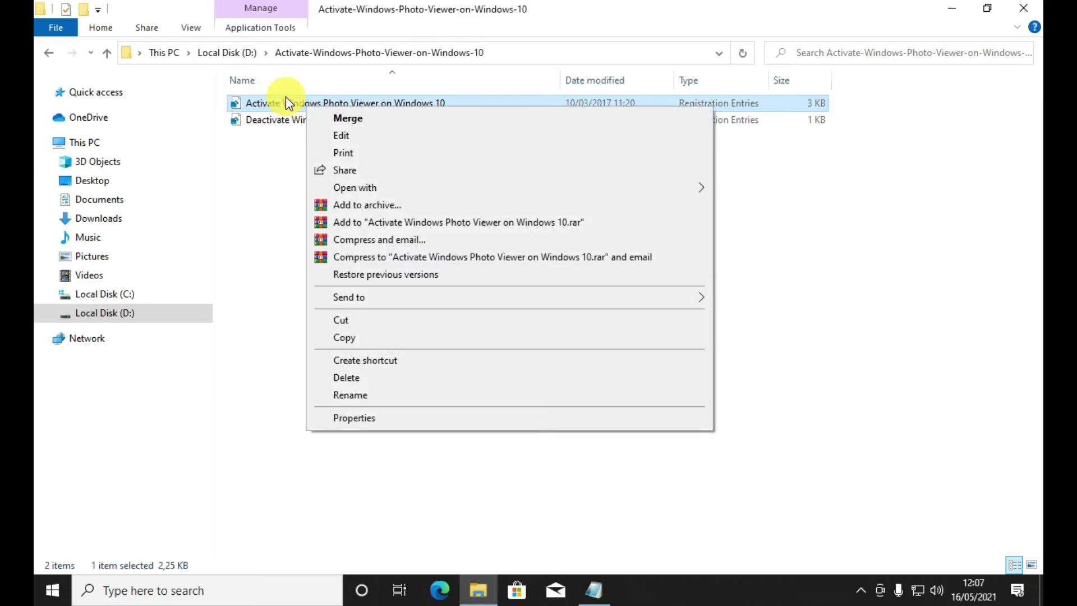
click(348, 136)
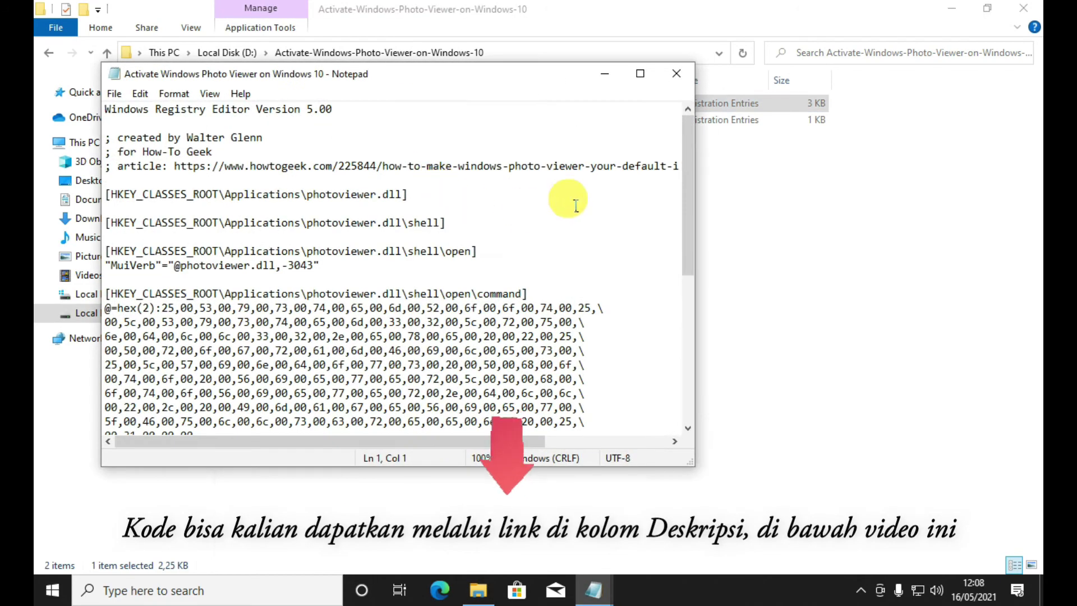
mouse_move(687, 171)
mouse_down()
mouse_move(685, 384)
mouse_move(680, 180)
mouse_up()
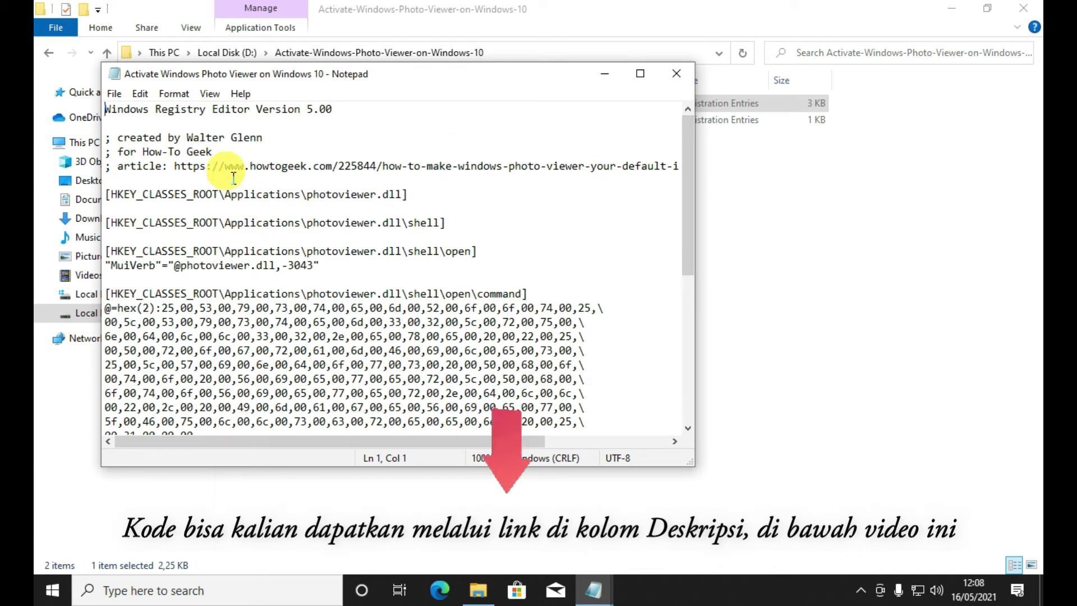
click(677, 74)
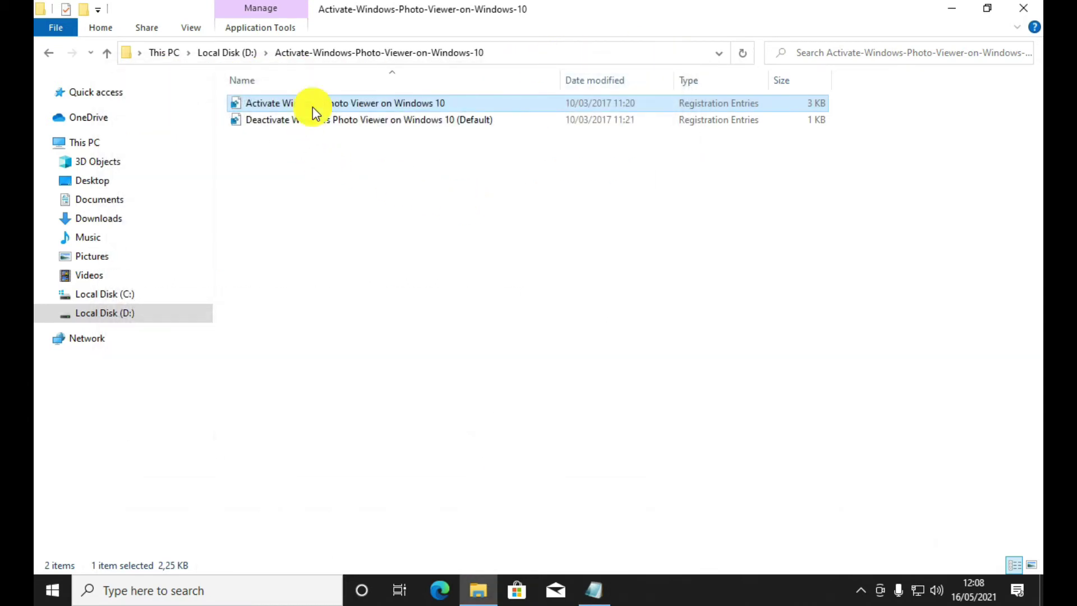
Merge the Activate Windows Photo Viewer on Windows 10 file into the registry and close the folder window
double_click(314, 109)
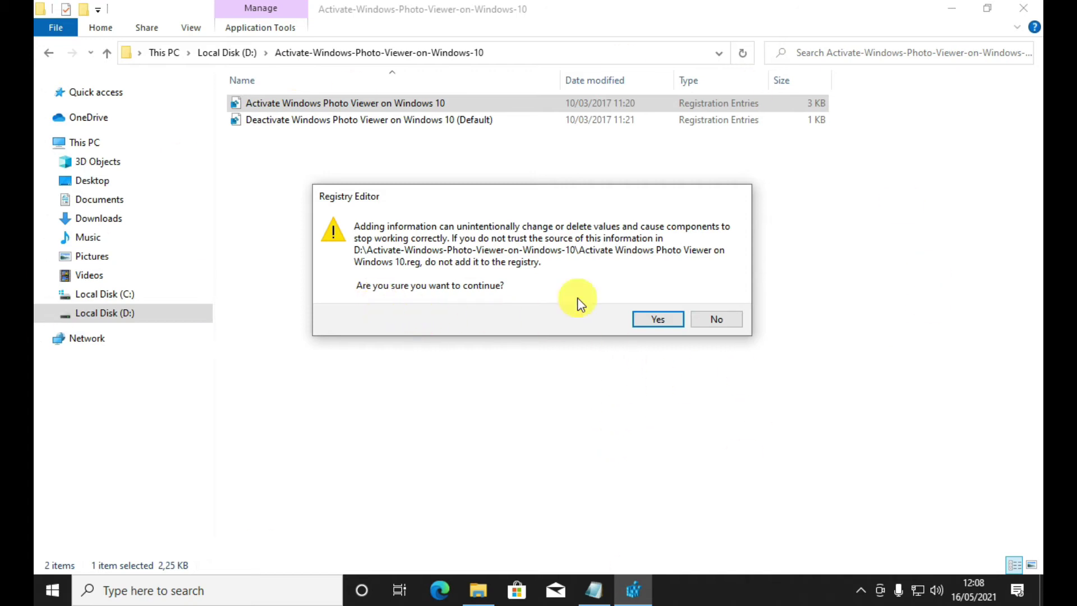
click(662, 319)
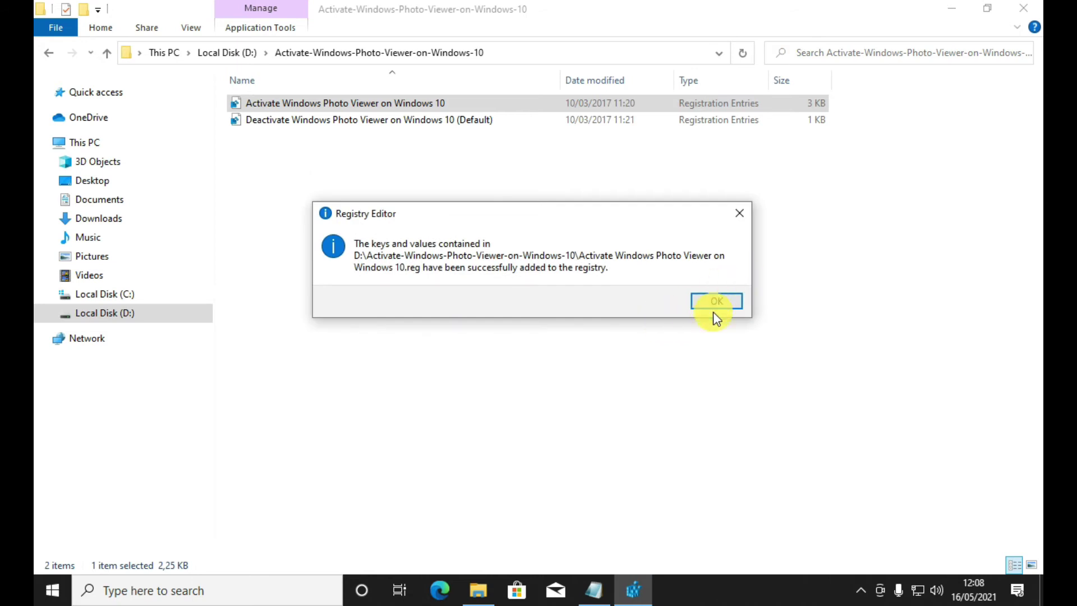
click(725, 304)
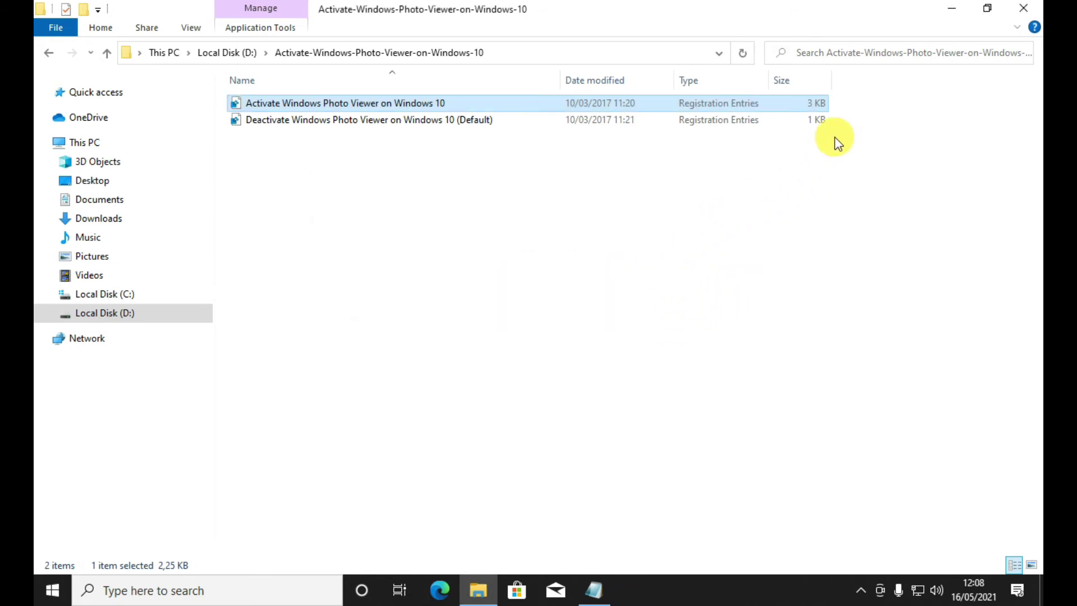
click(1023, 7)
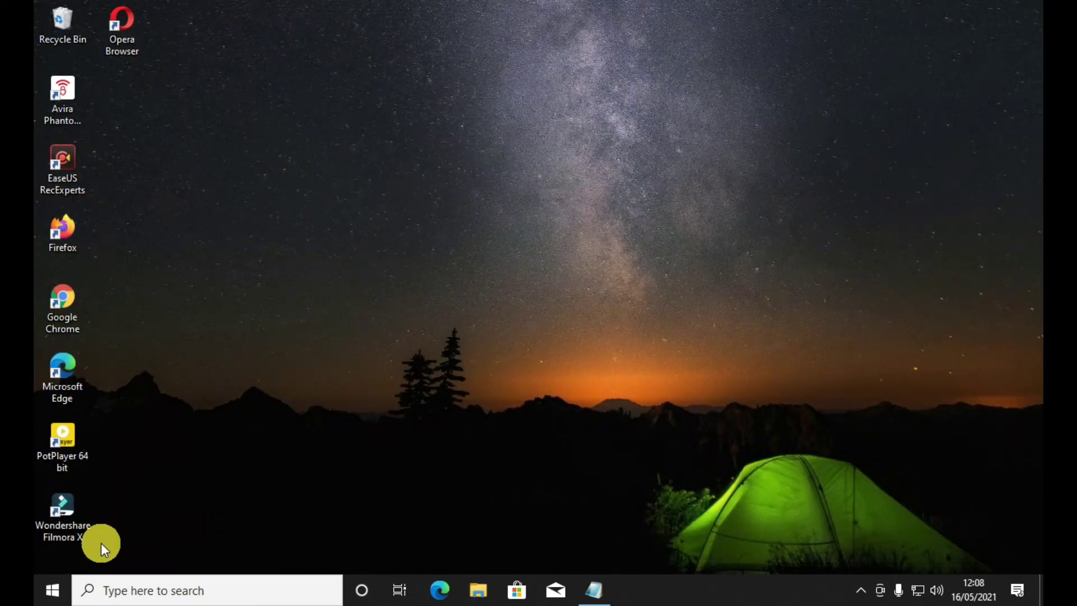
Restart the computer and check the pinned apps for Photos
click(52, 590)
click(53, 555)
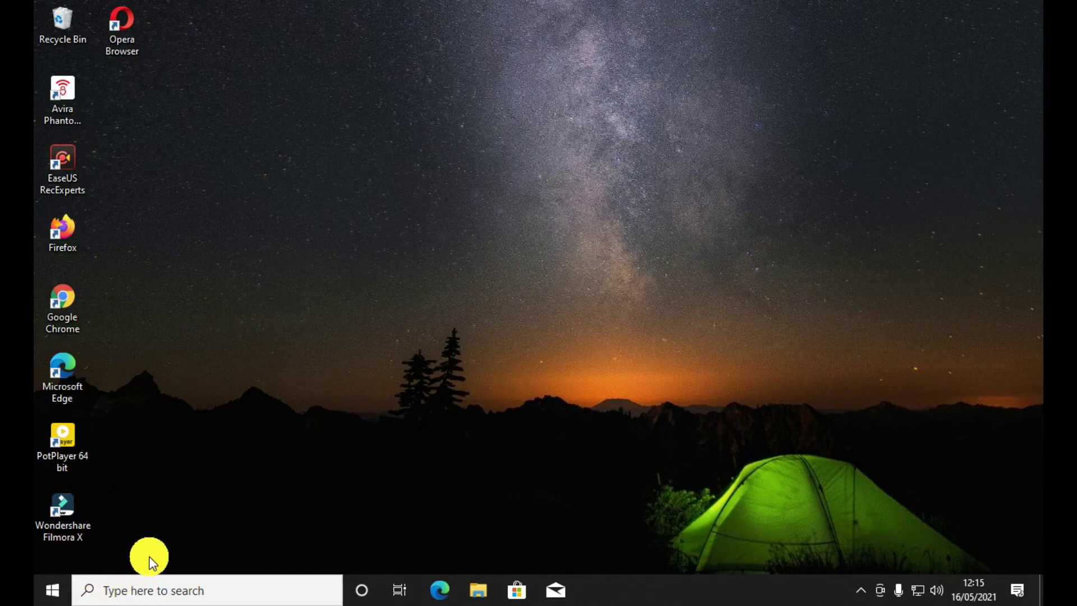
click(52, 590)
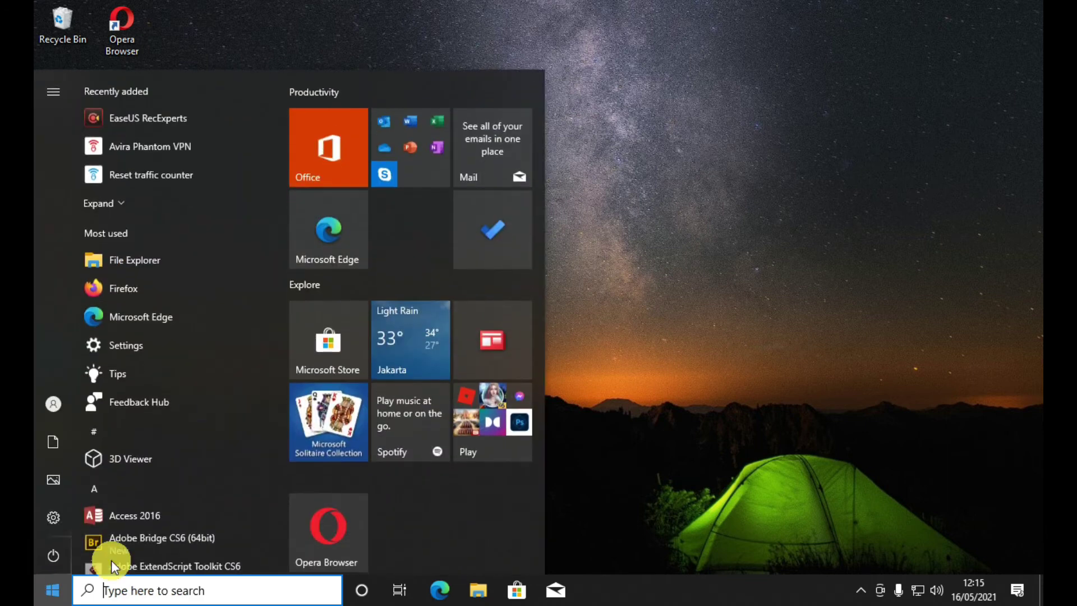
click(575, 385)
Open the bg hd image from the Pictures folder with its default app and close that app's window
click(477, 592)
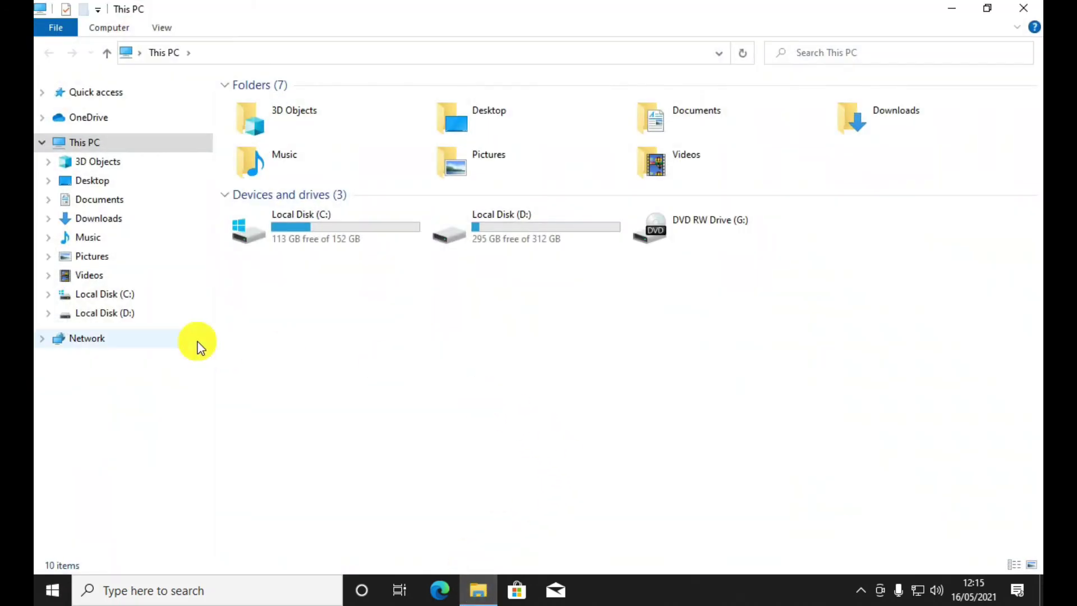
click(111, 258)
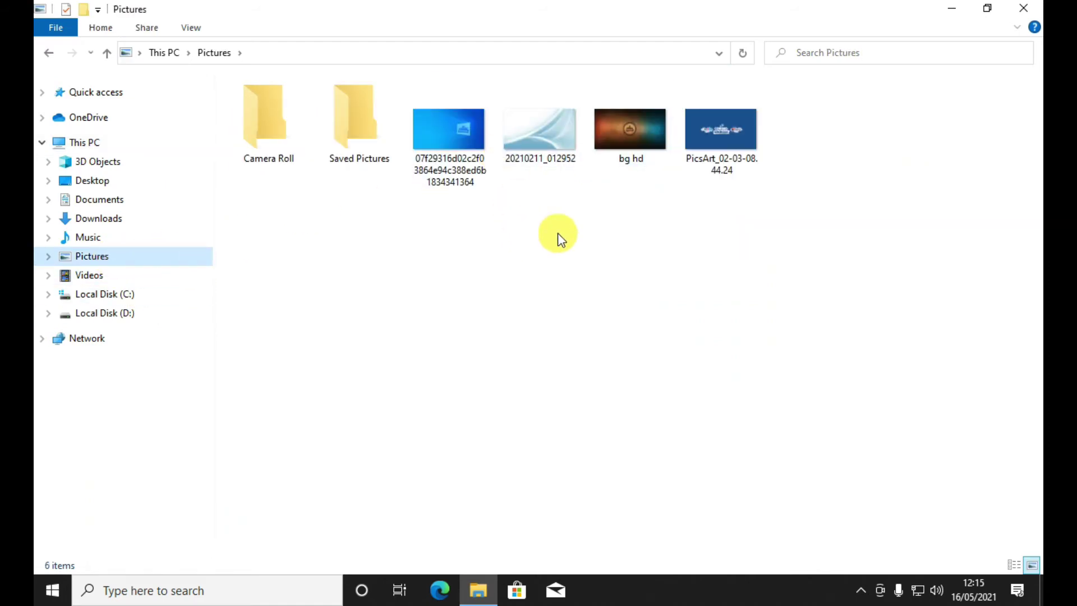
click(620, 143)
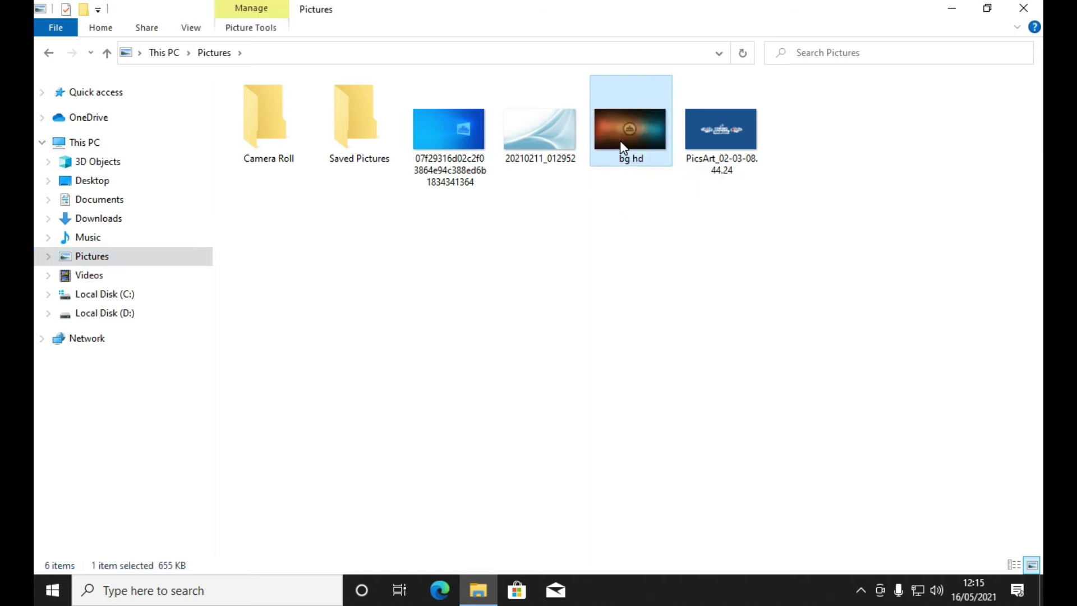
double_click(620, 140)
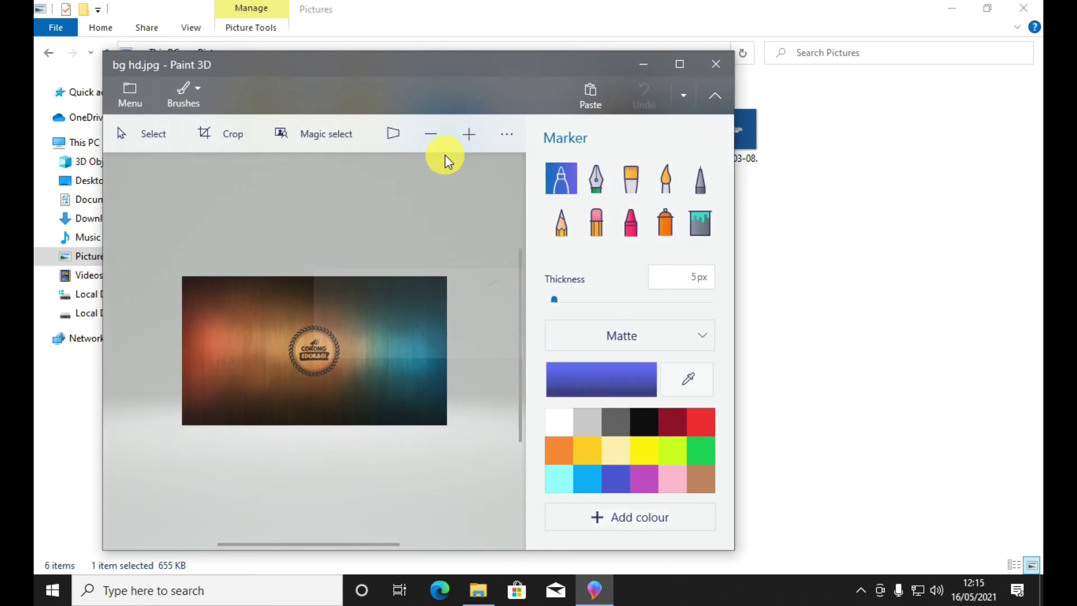
click(714, 63)
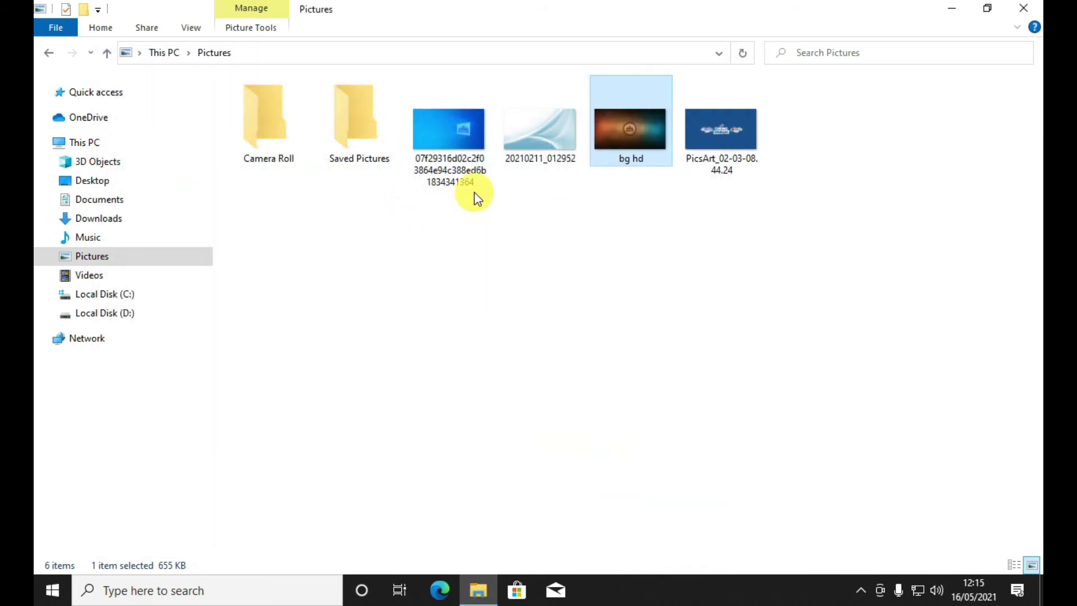
Check the pinned apps for Photos again and return to the Pictures folder with no file selected
click(53, 590)
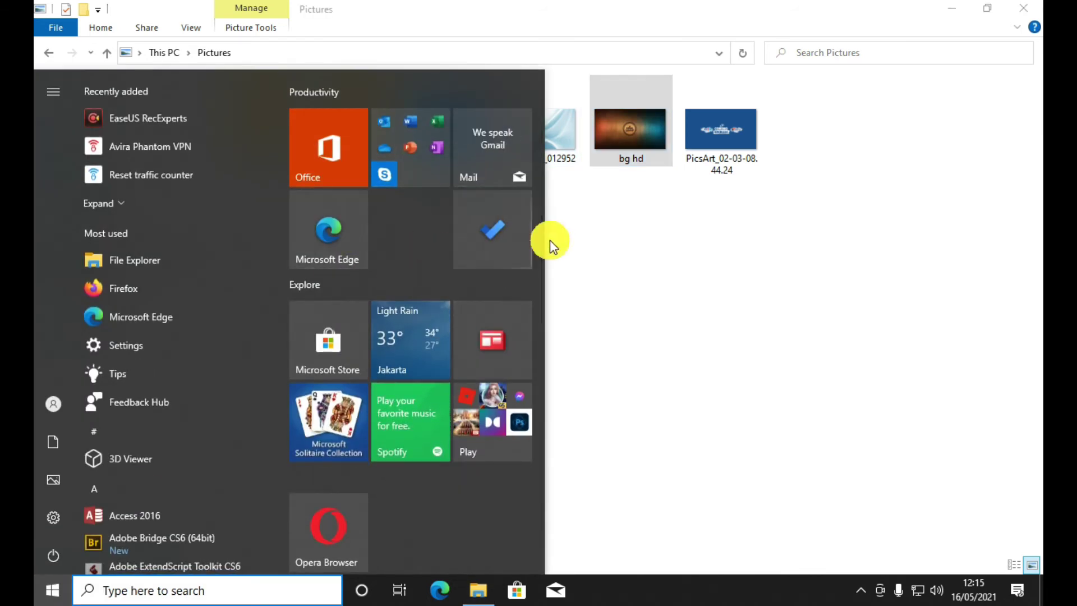
click(637, 280)
click(635, 276)
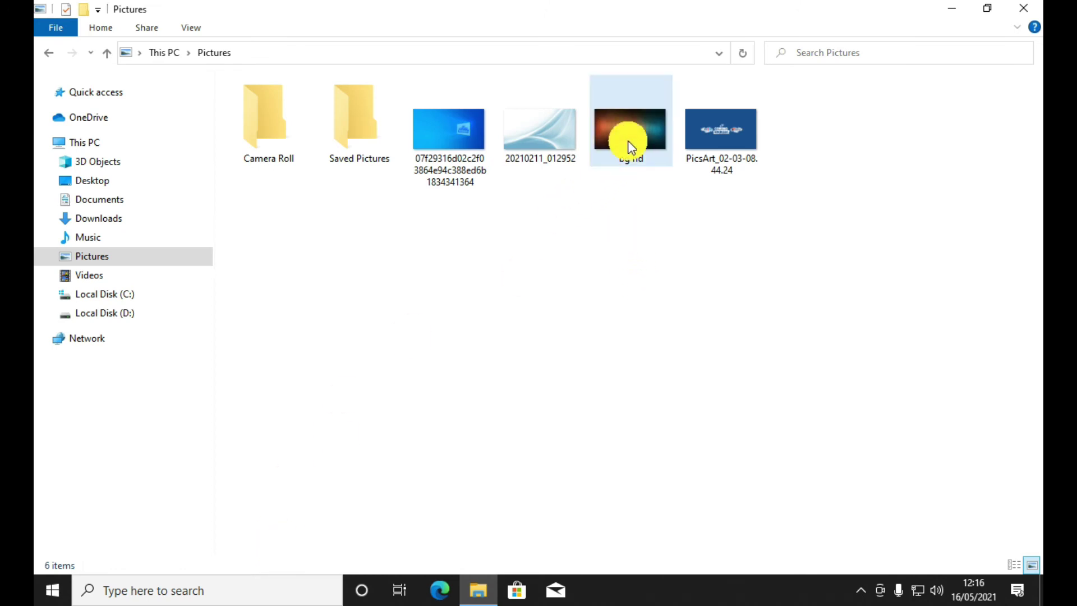
Open the bg hd image with Windows Photo Viewer and make it the app always used for .jpg files
mouse_move(632, 148)
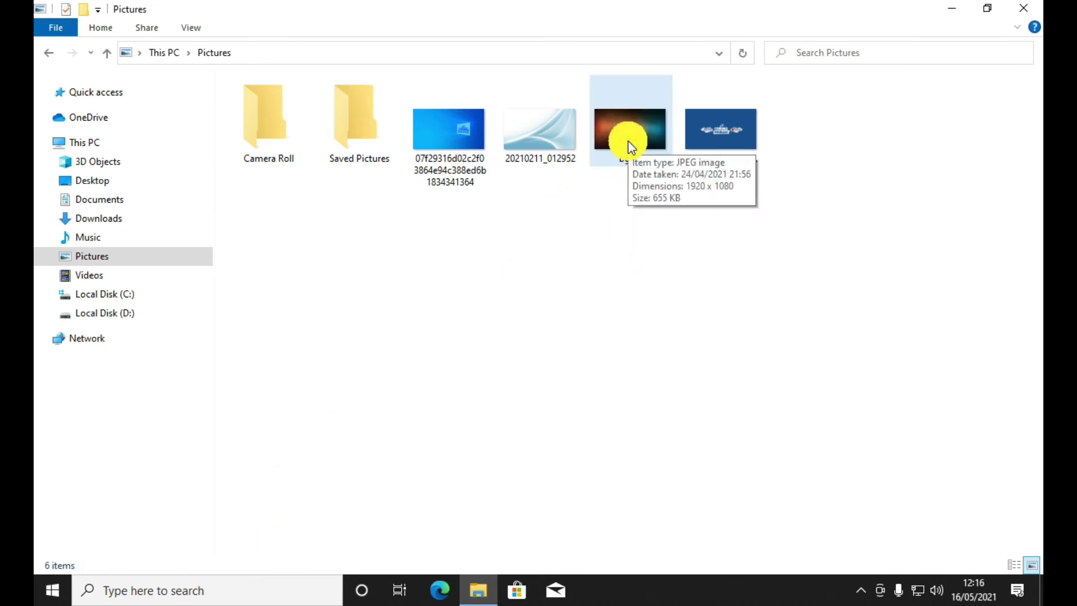
right_click(627, 140)
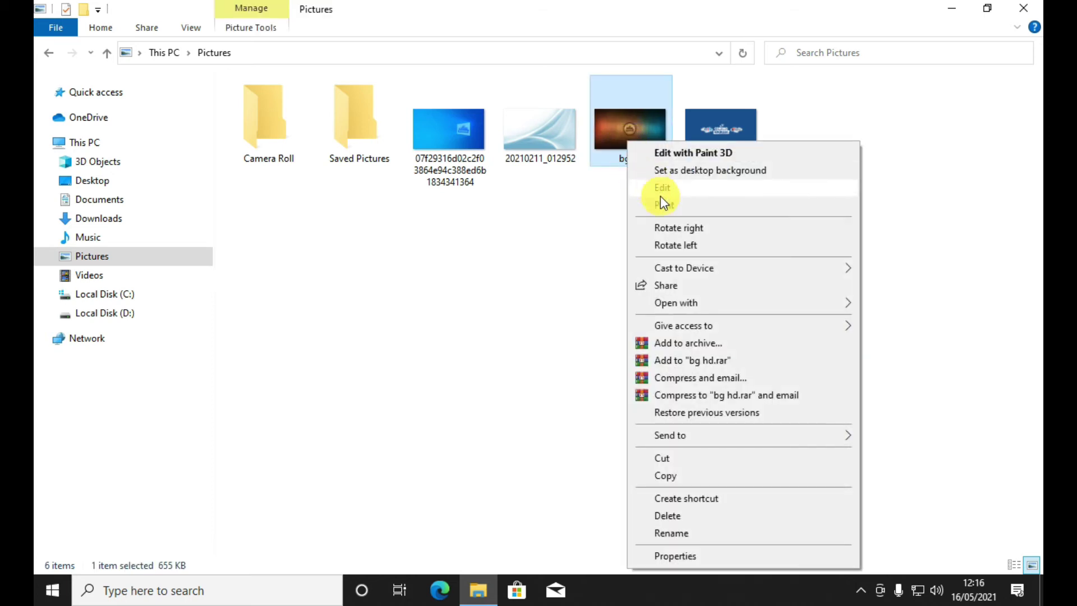
mouse_move(699, 301)
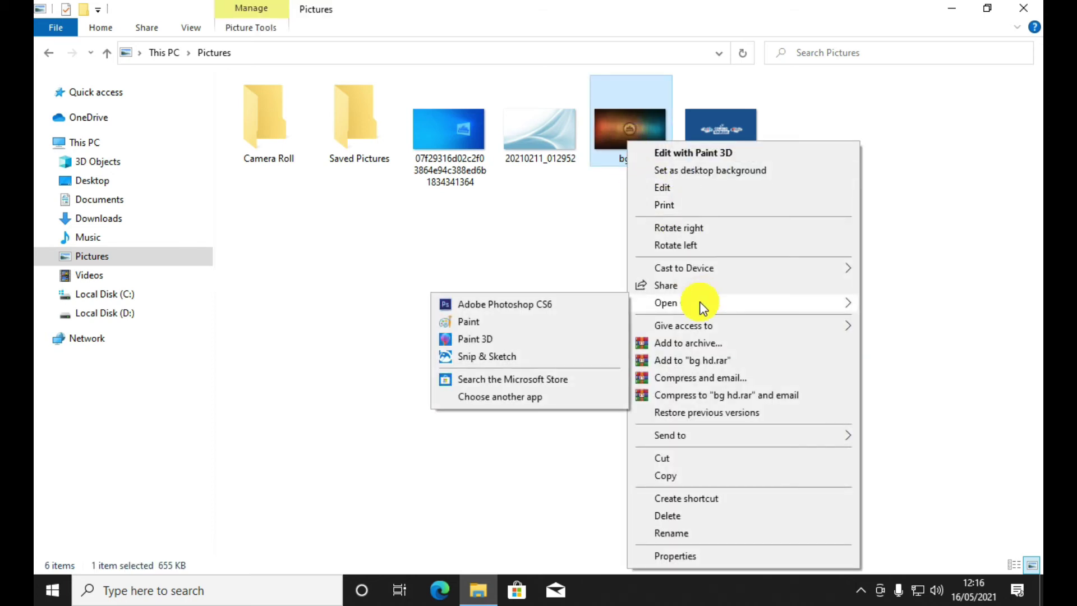
click(476, 395)
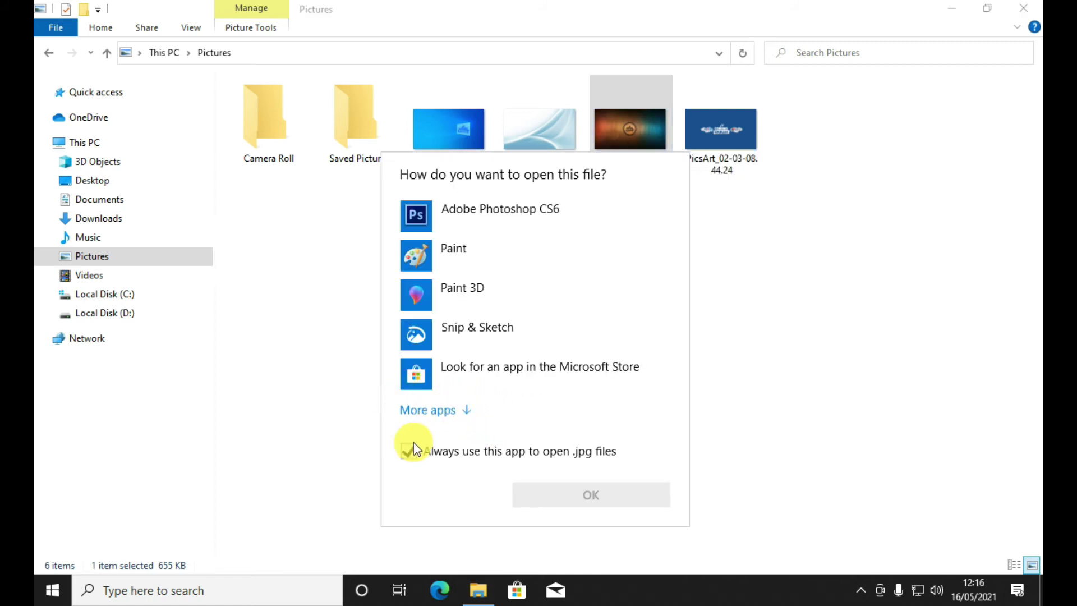
click(451, 409)
drag(688, 262, 689, 384)
click(402, 491)
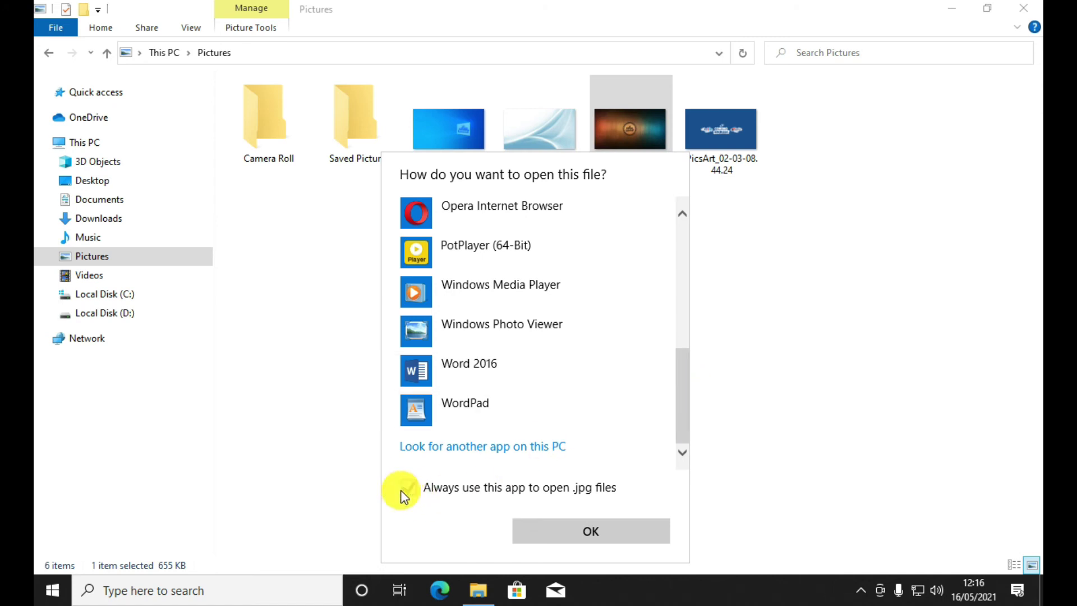
click(435, 343)
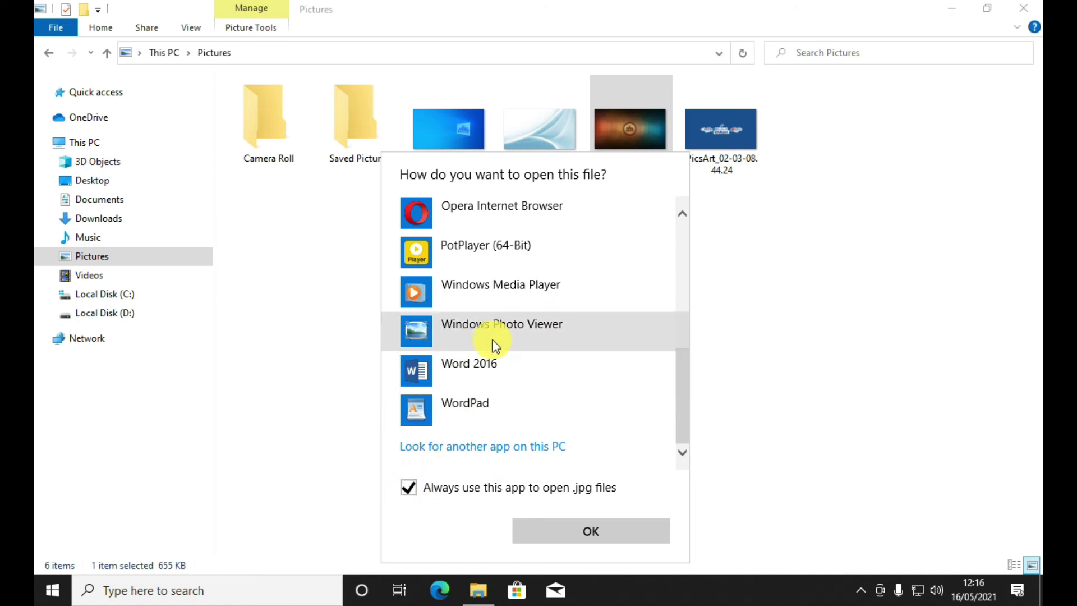
click(458, 335)
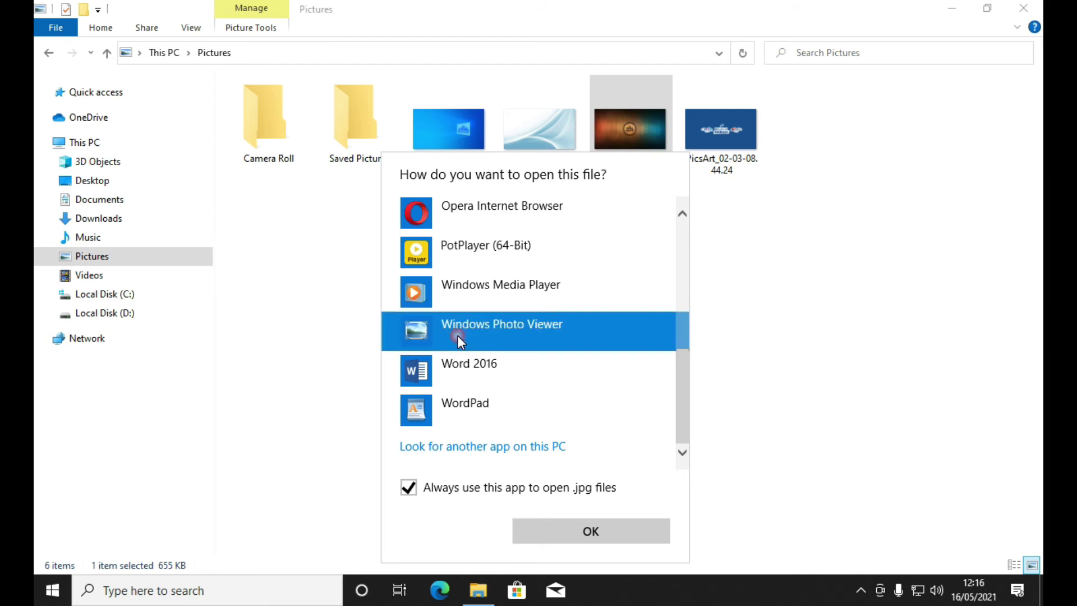
click(582, 532)
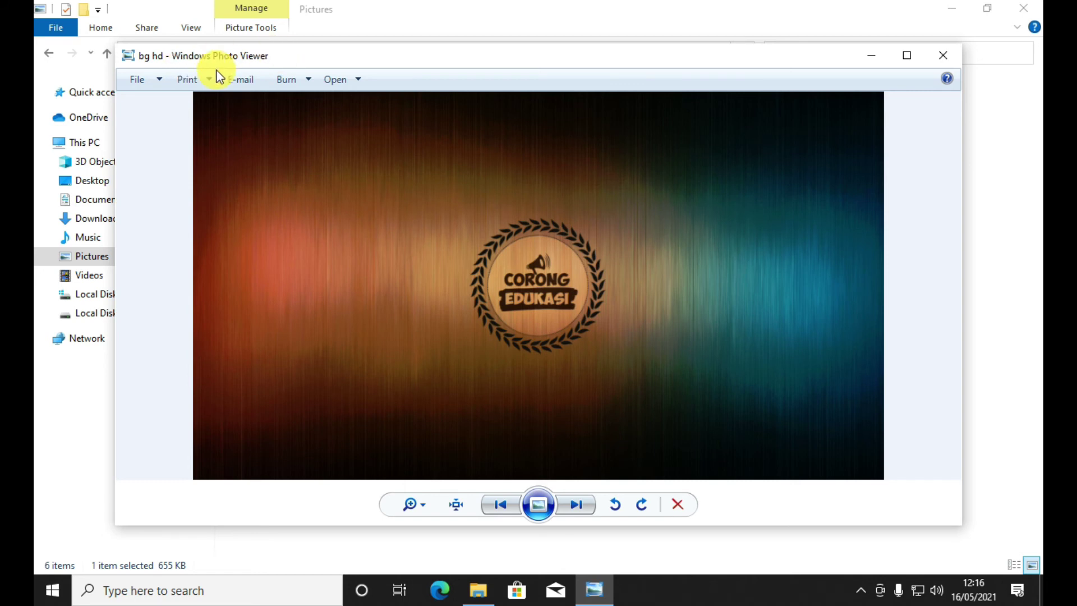
Close the bg hd image and open the 20210211_012952 image to check which viewer it uses
click(941, 56)
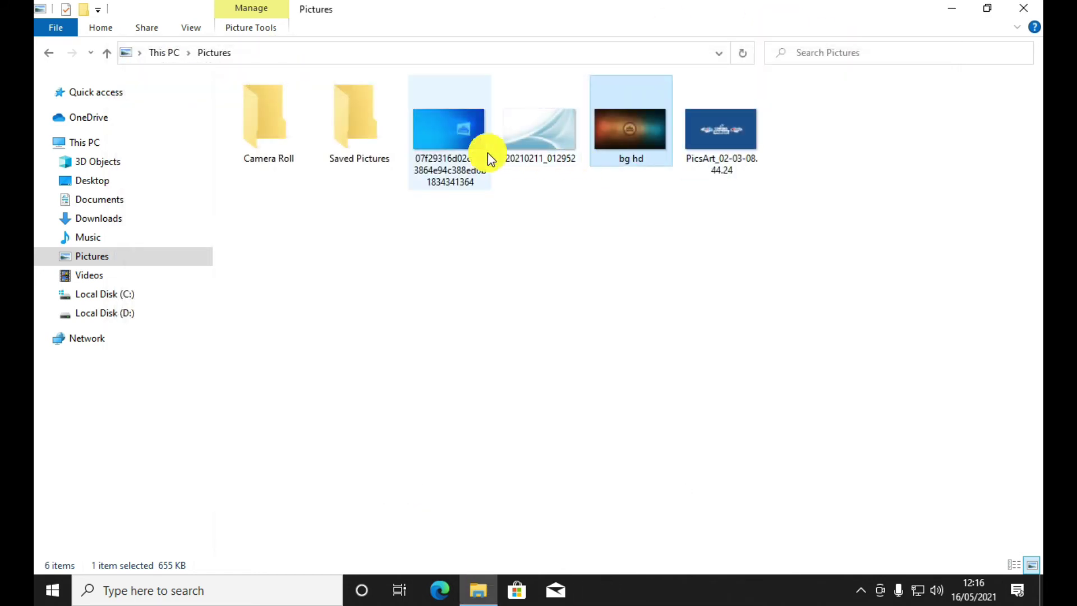
double_click(555, 141)
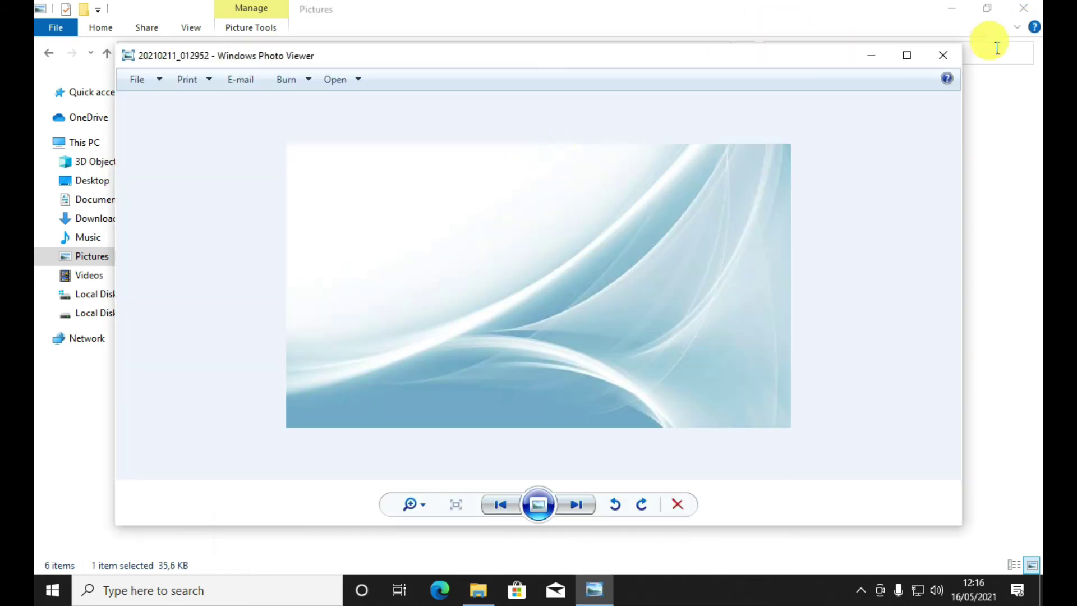
click(942, 55)
click(744, 156)
double_click(744, 155)
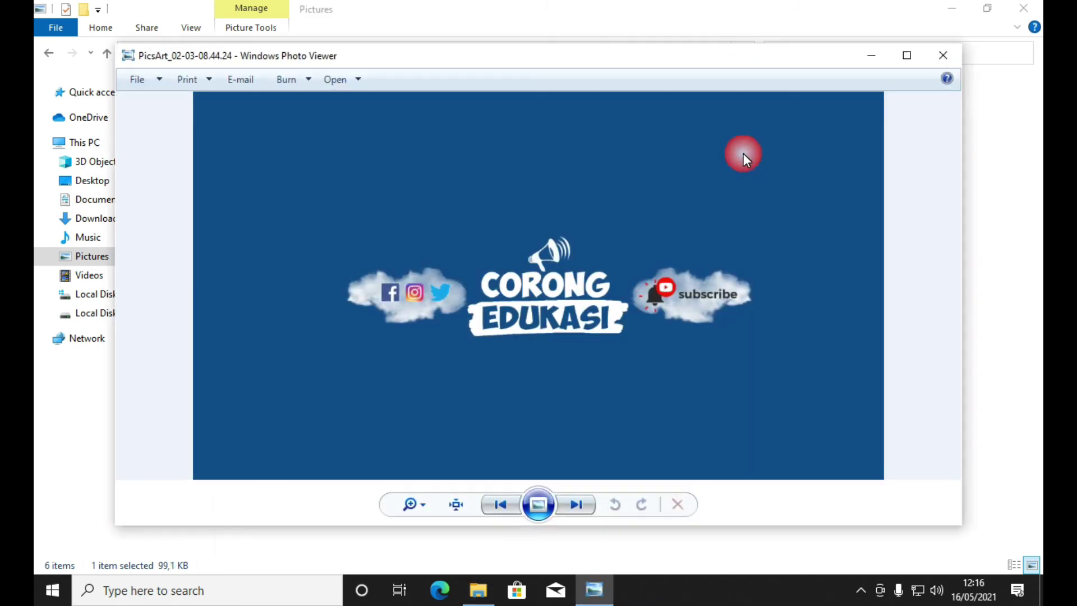
click(932, 54)
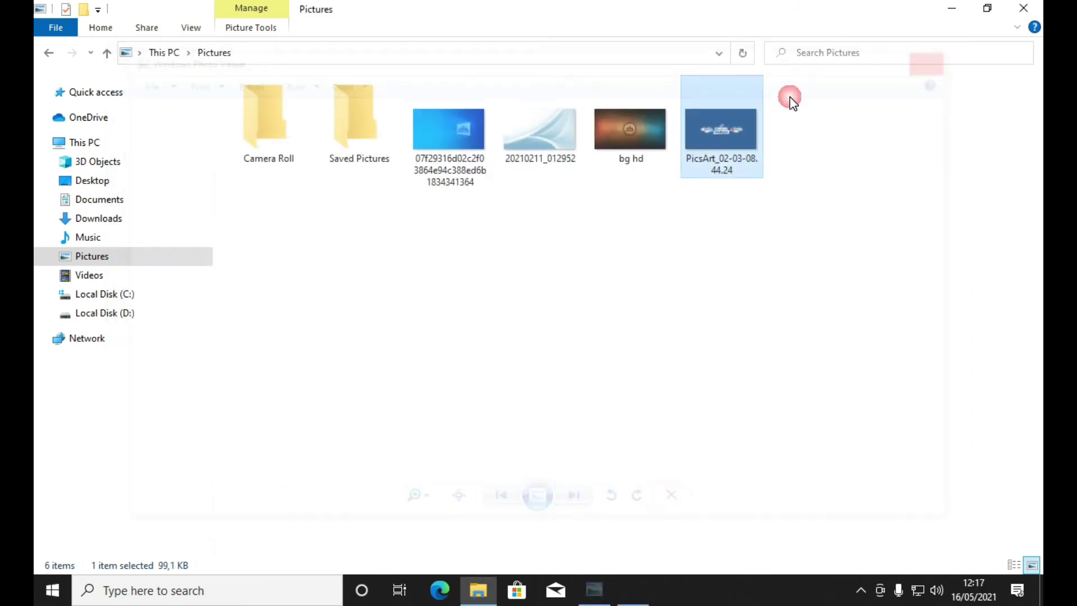
double_click(472, 155)
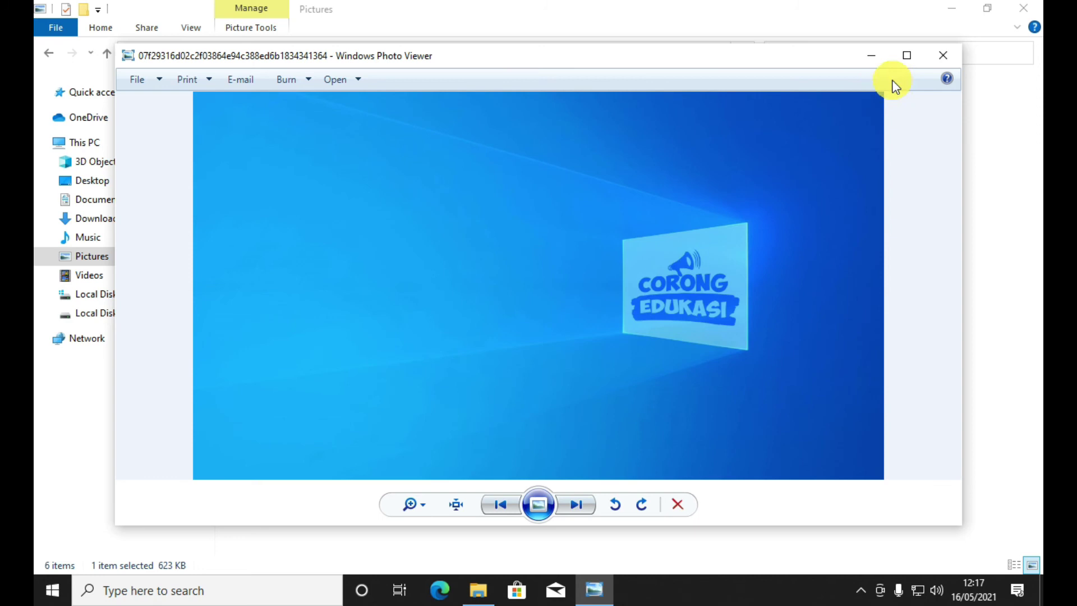
click(943, 55)
double_click(561, 146)
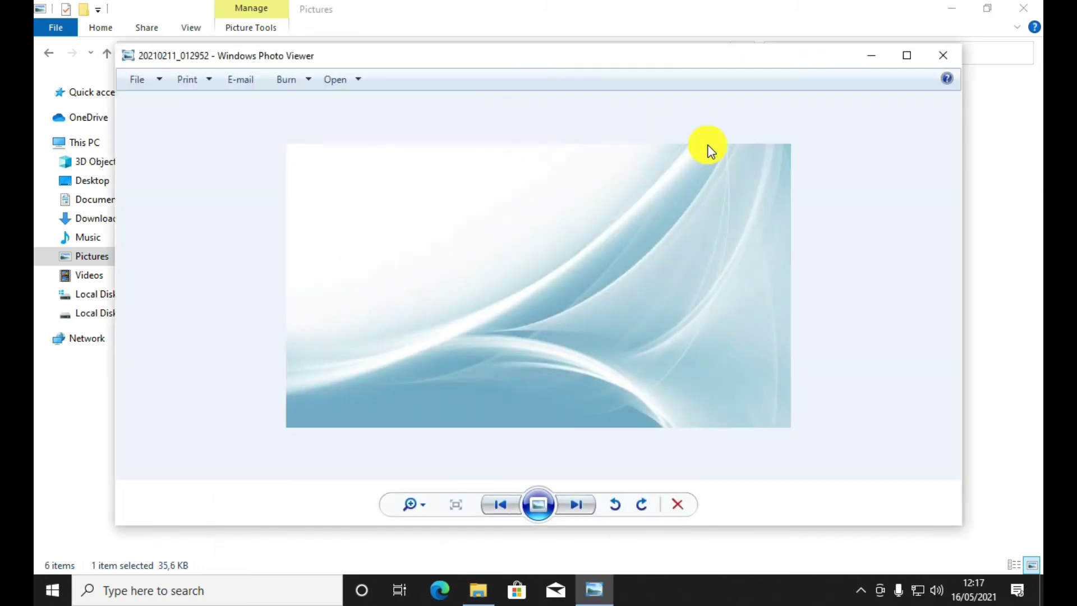
click(943, 56)
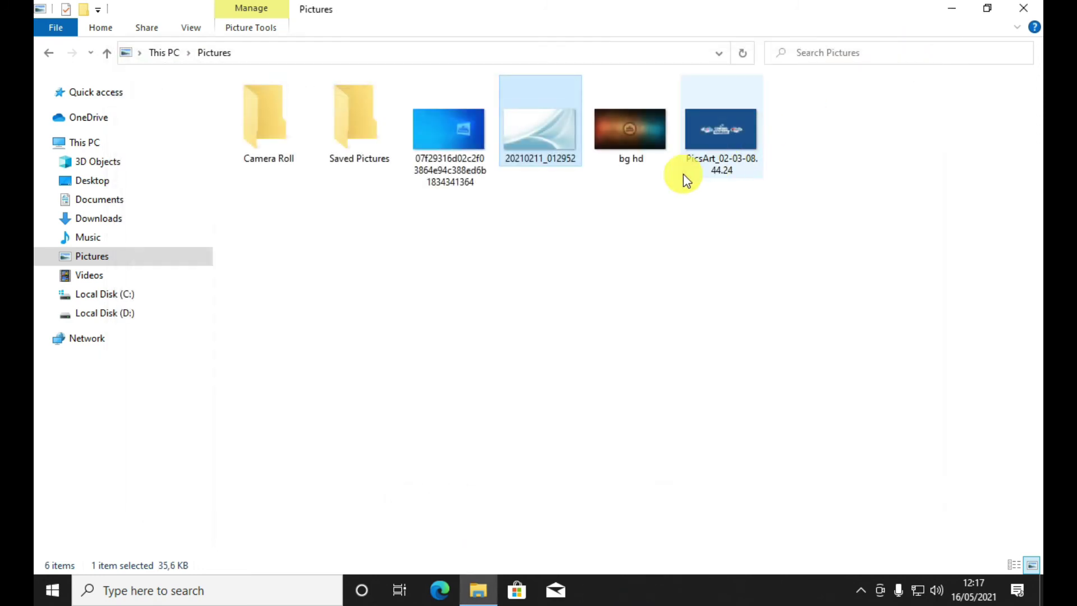
Check the file type and default app in the bg hd image's properties and close them without changes
right_click(644, 134)
click(690, 561)
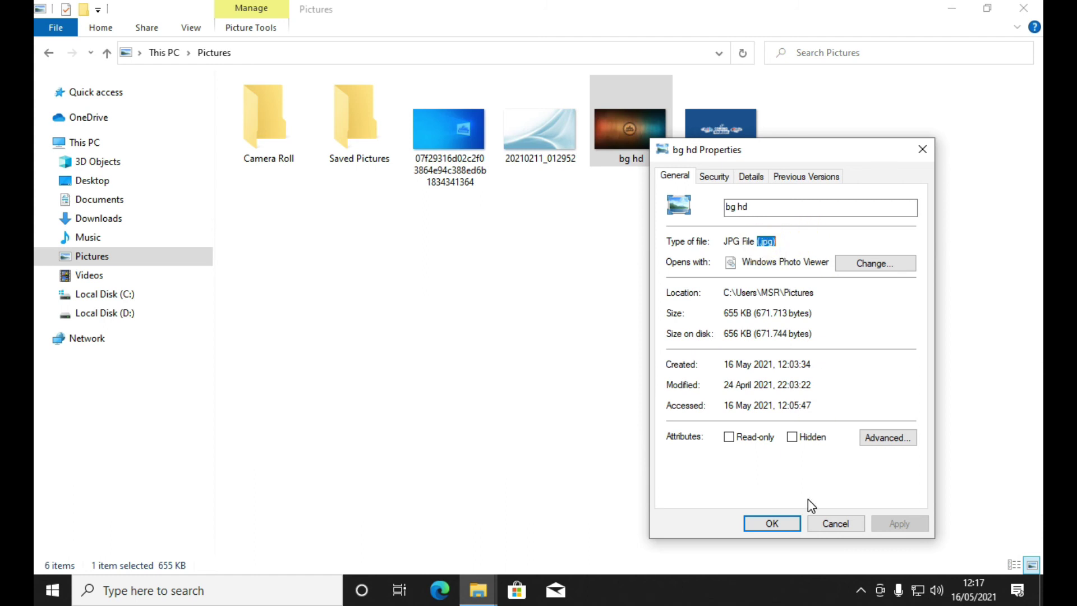
click(830, 522)
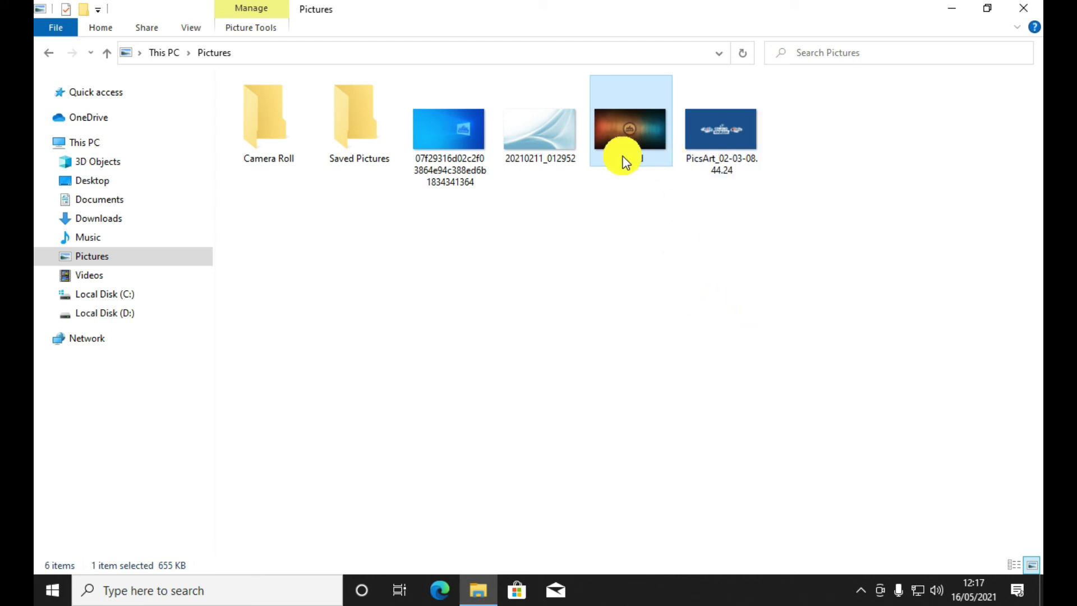
Check which apps are offered for opening the PicsArt_02-03-08.44.24 image without choosing one
right_click(731, 151)
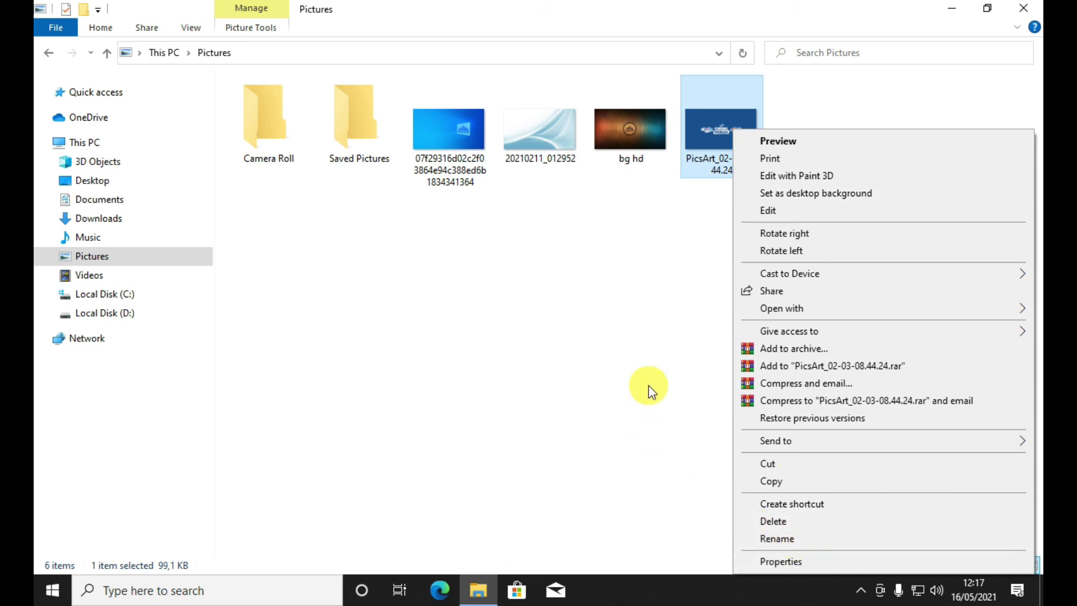
click(669, 306)
right_click(718, 127)
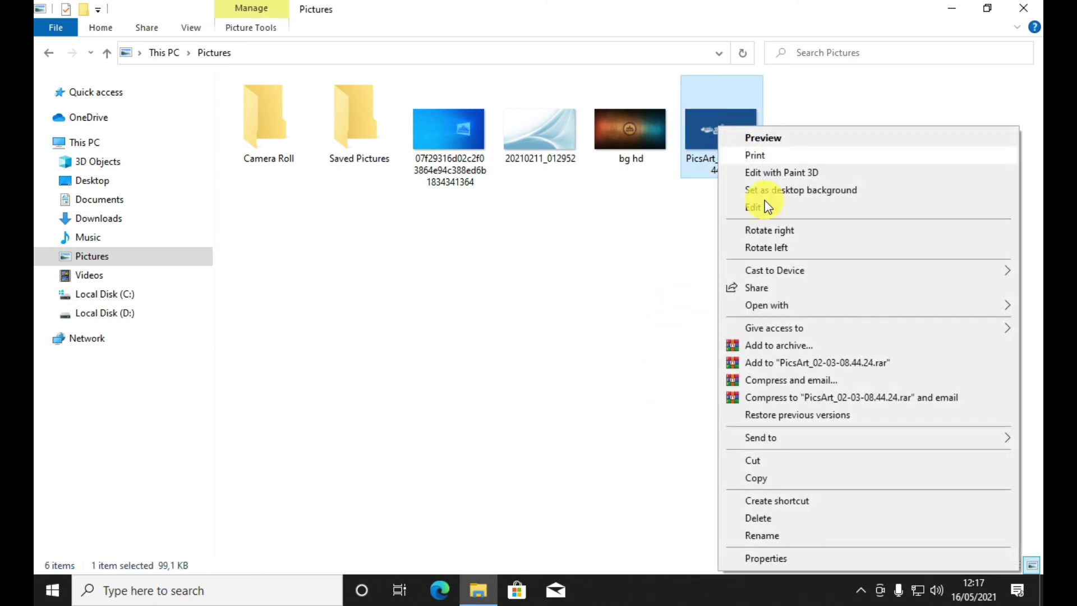
mouse_move(757, 306)
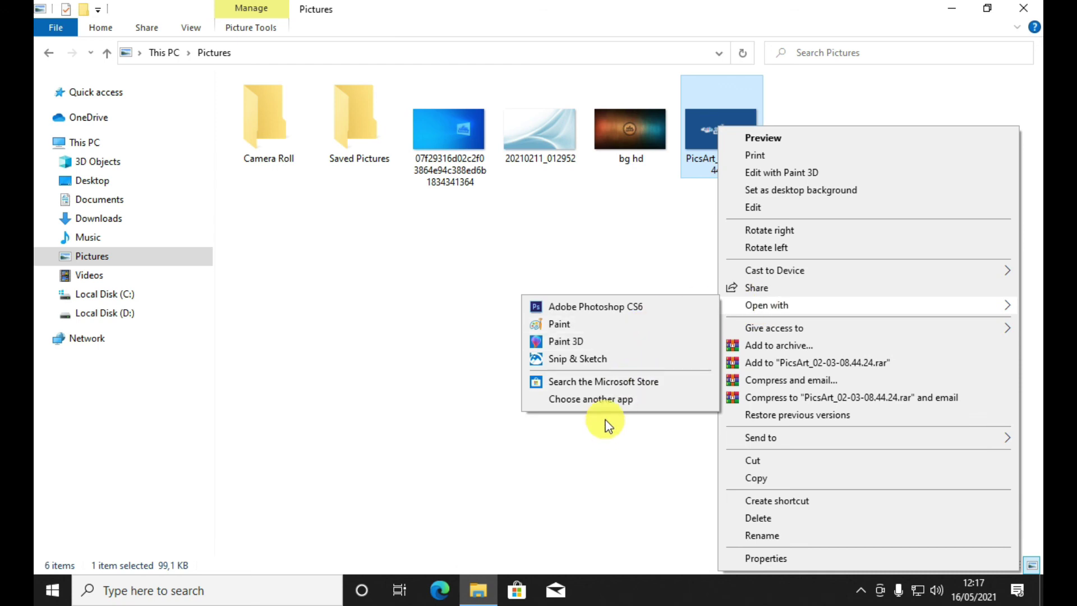
click(605, 287)
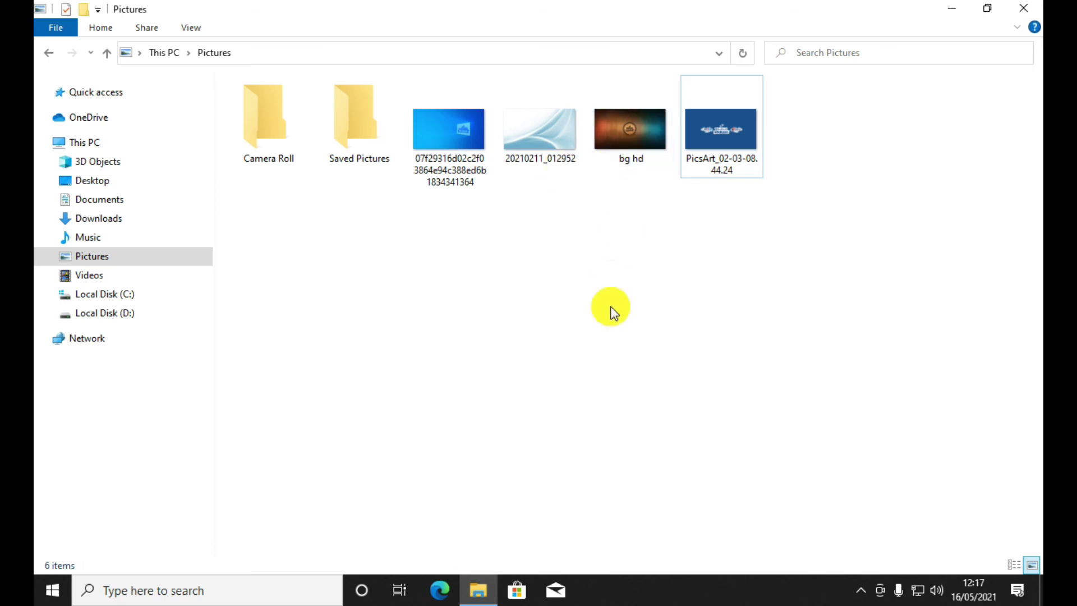
Check the pinned apps for a Photos entry twice and return to the Pictures folder
click(52, 590)
click(567, 414)
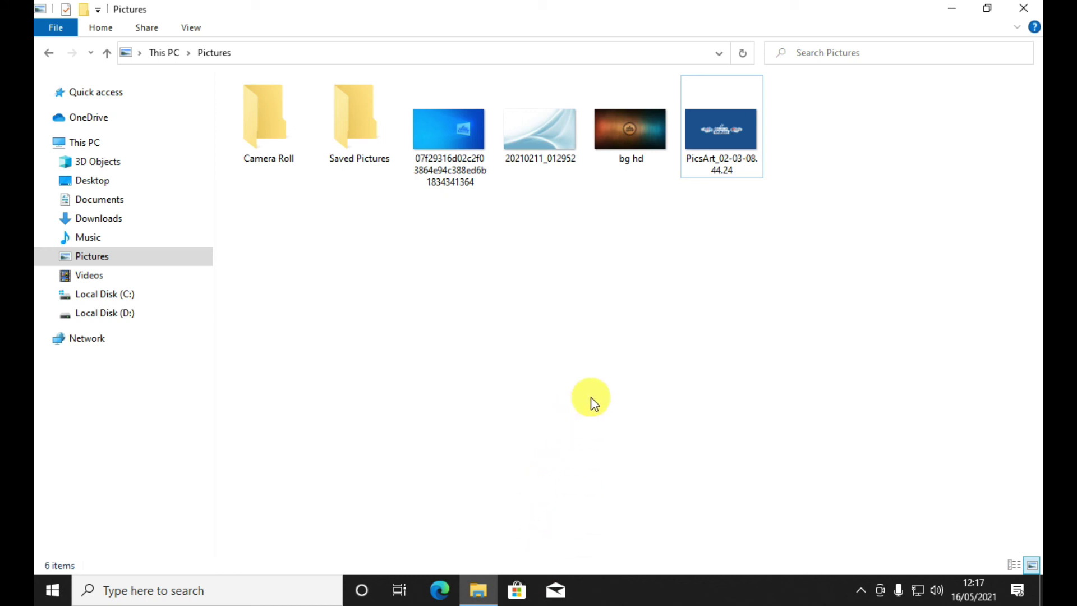
click(52, 589)
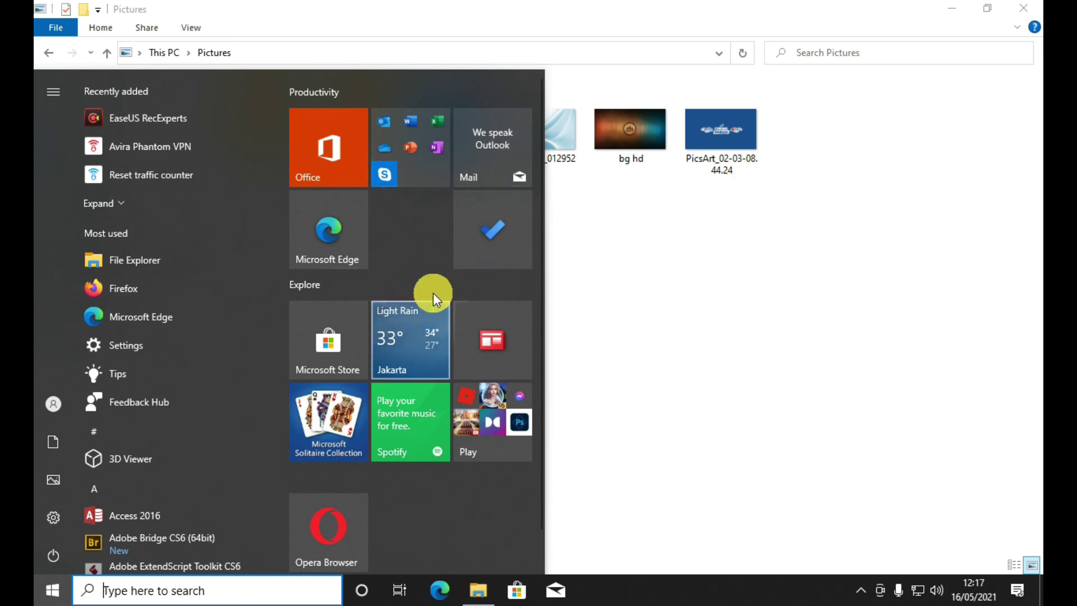
click(651, 449)
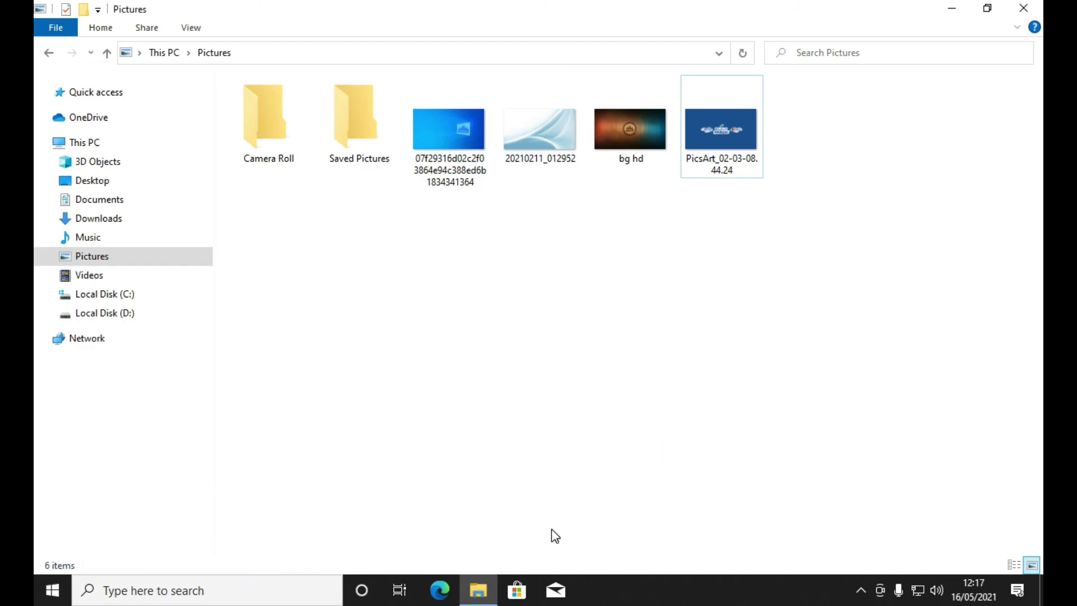
Search the Microsoft Store for "photos", view the Microsoft Photos page with its install option, and close the Store
click(516, 590)
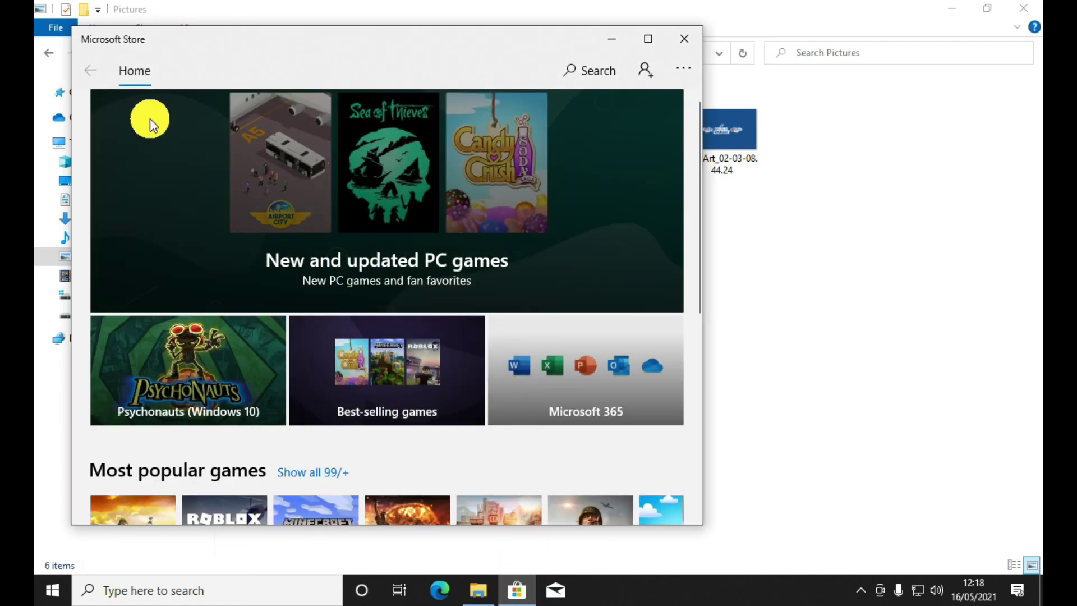
click(648, 39)
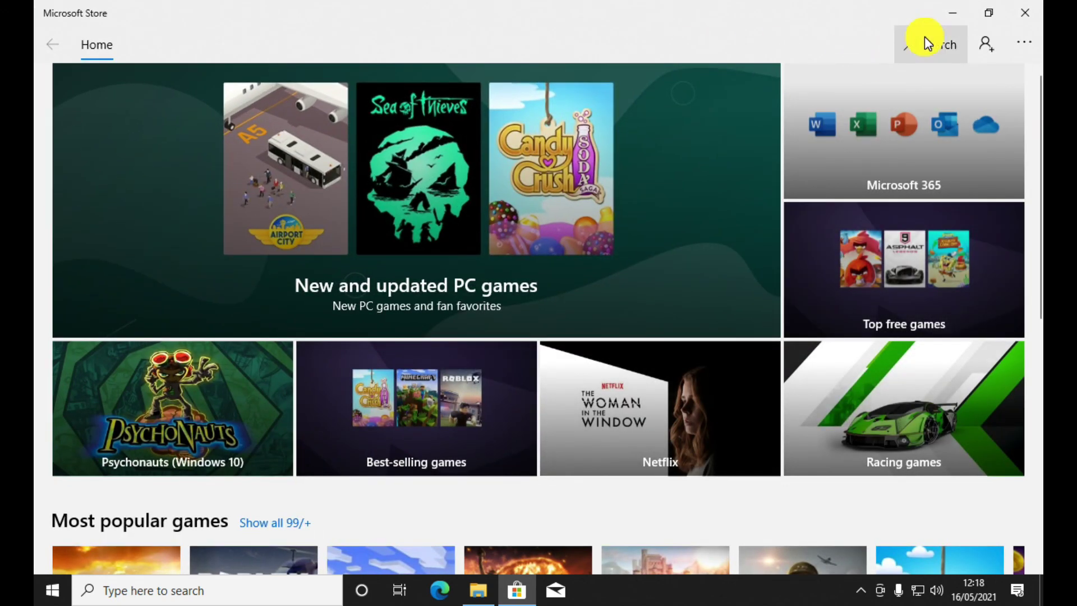
click(924, 36)
text(photos)
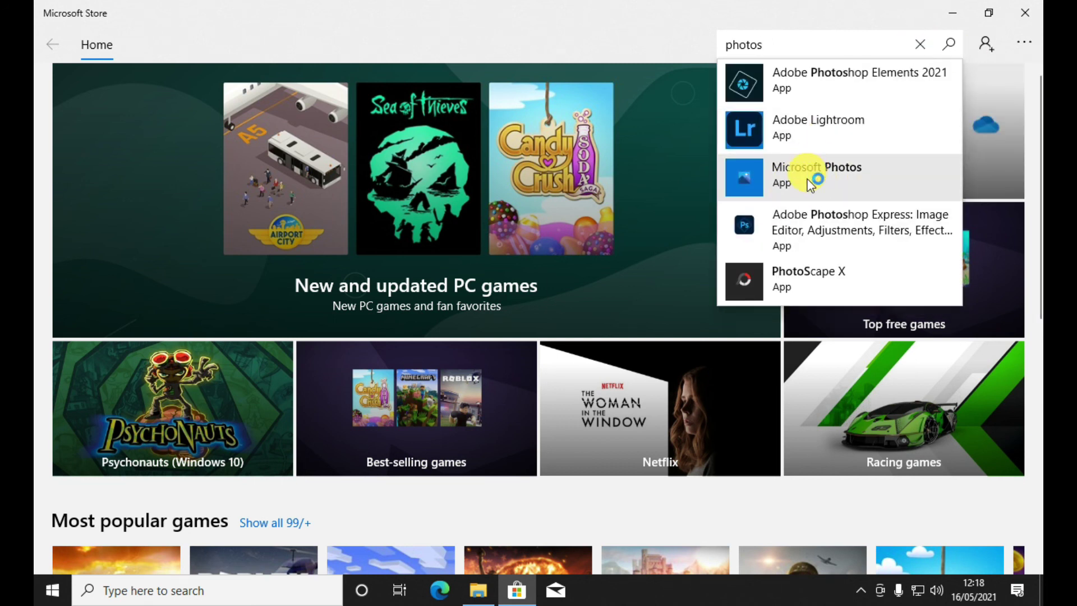
click(830, 174)
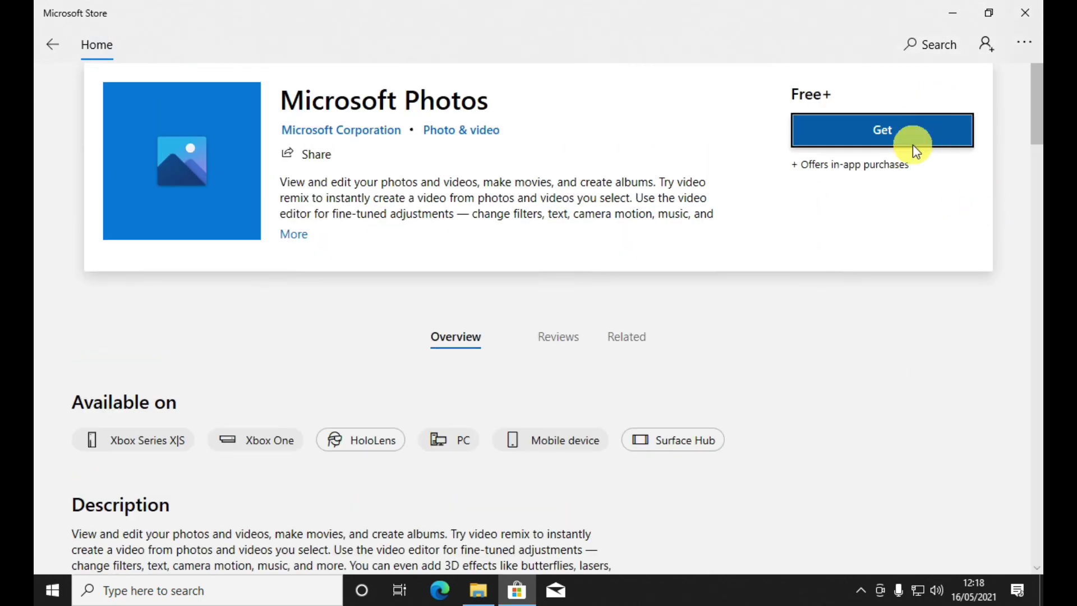
click(884, 144)
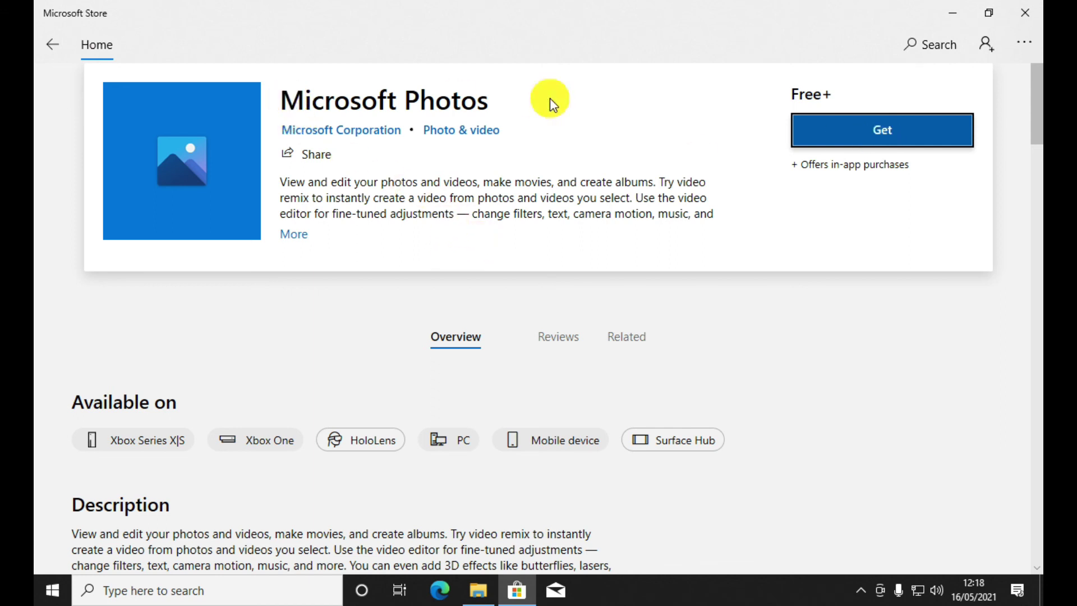
click(1033, 8)
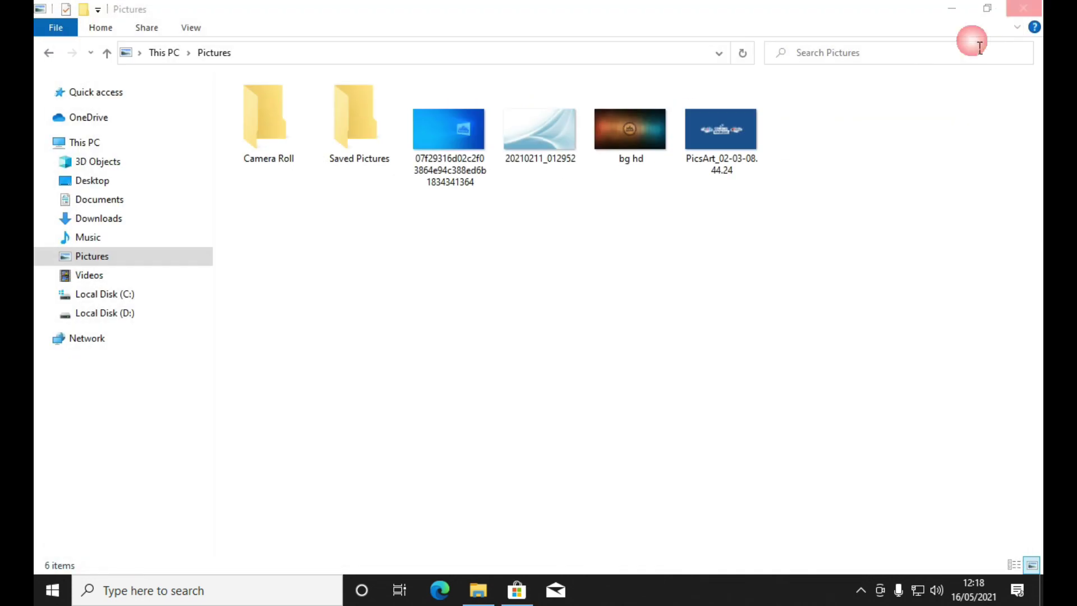
Close the Pictures folder window and refresh the desktop twice
click(1033, 7)
right_click(490, 163)
click(553, 208)
right_click(396, 178)
click(452, 222)
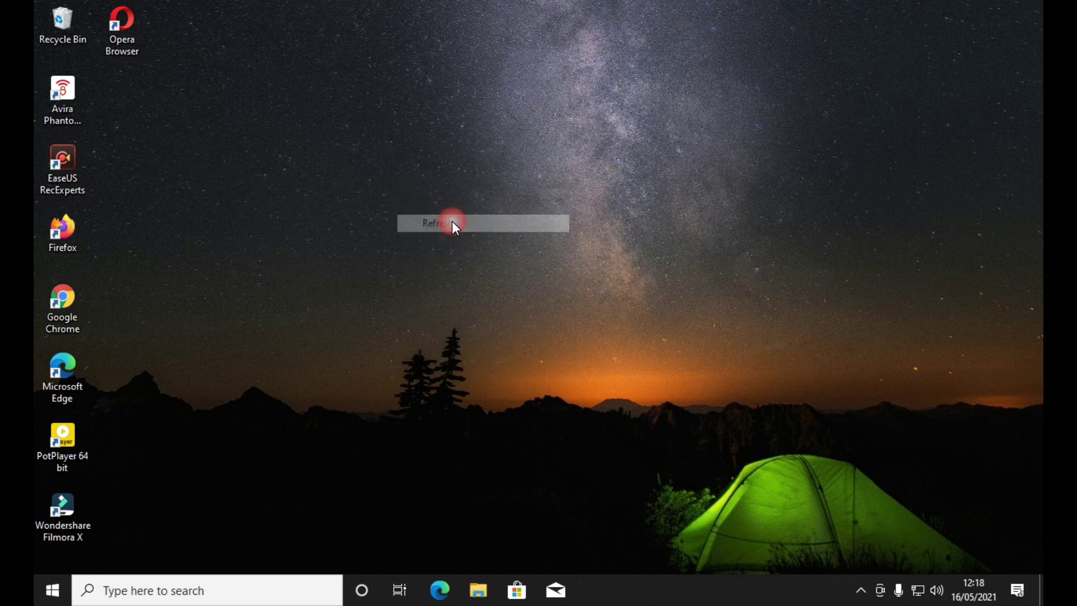